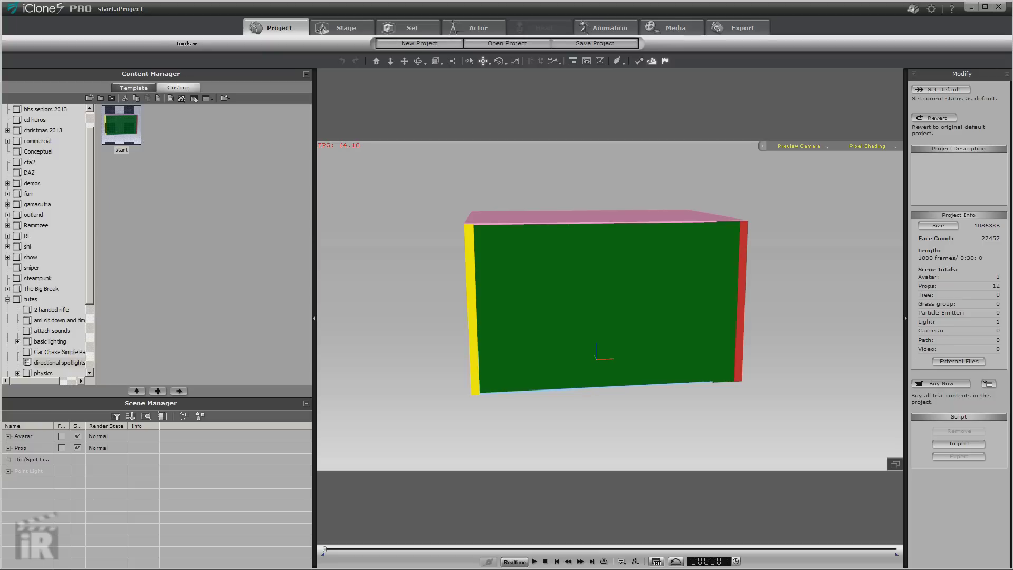
Hide the green front wall to expose the room's interior, and show the wall again.
click(616, 328)
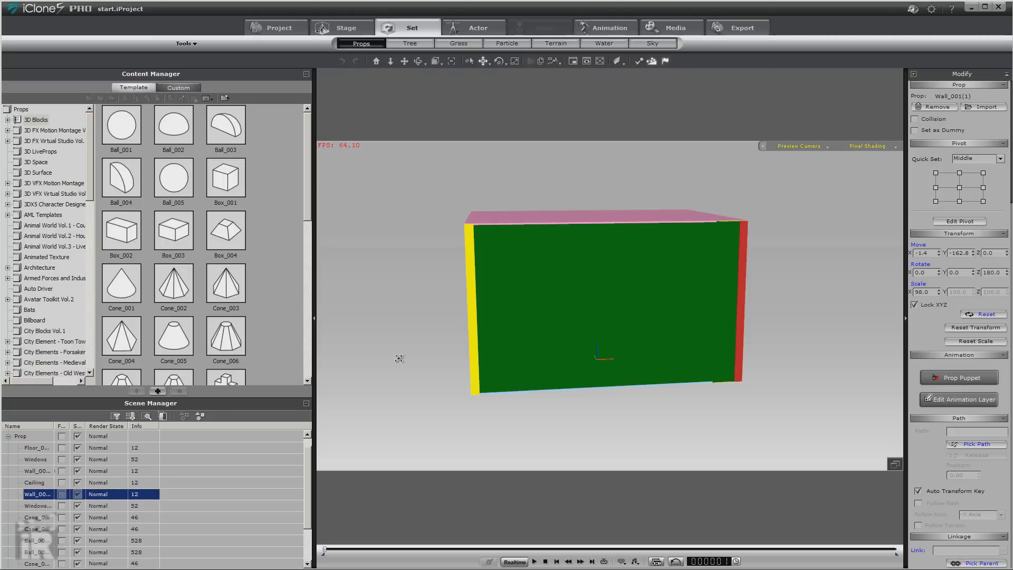
click(78, 494)
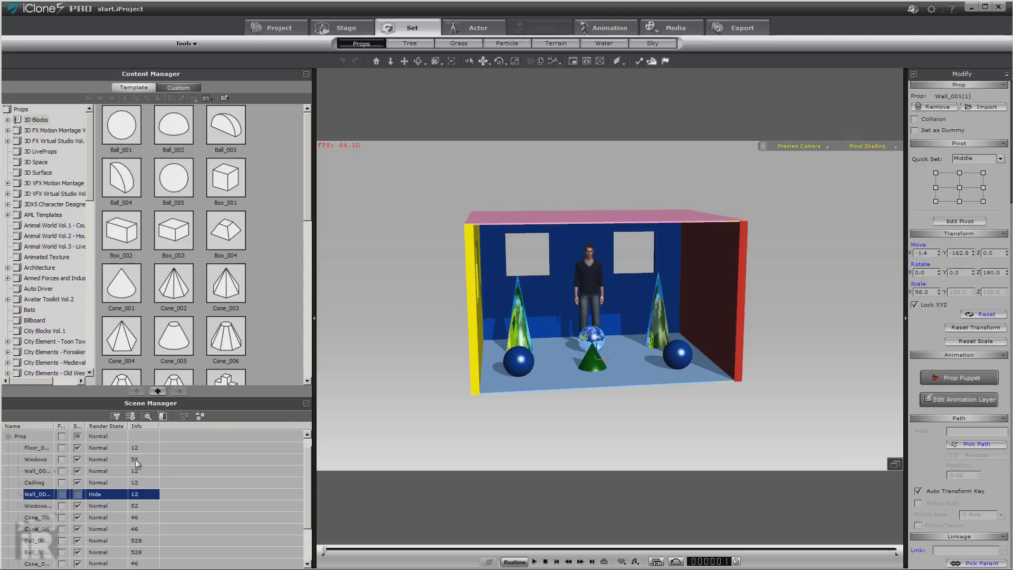
click(78, 494)
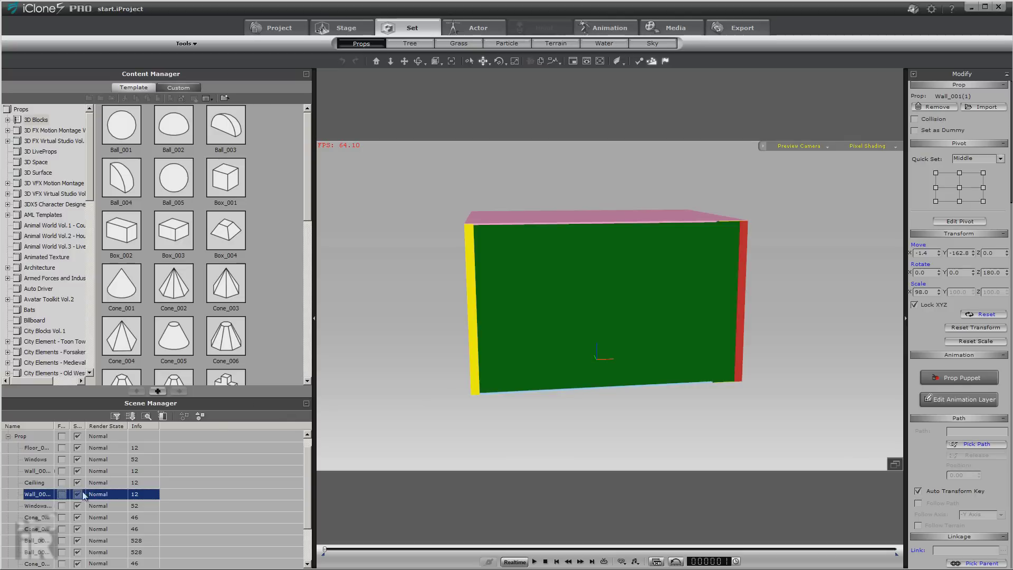
Add a new camera and dolly it forward through the green front wall into the room.
click(807, 146)
click(988, 106)
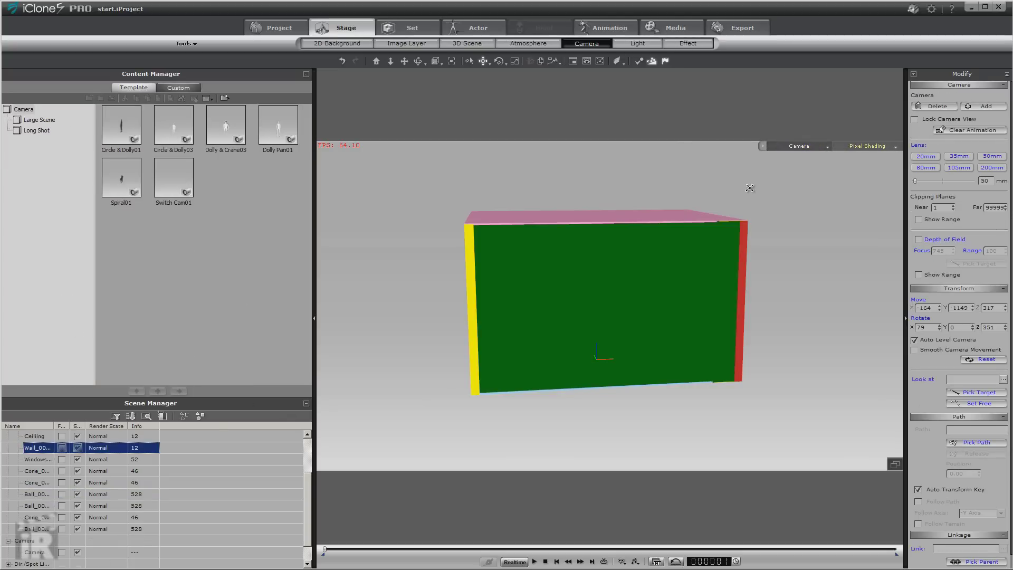
click(391, 61)
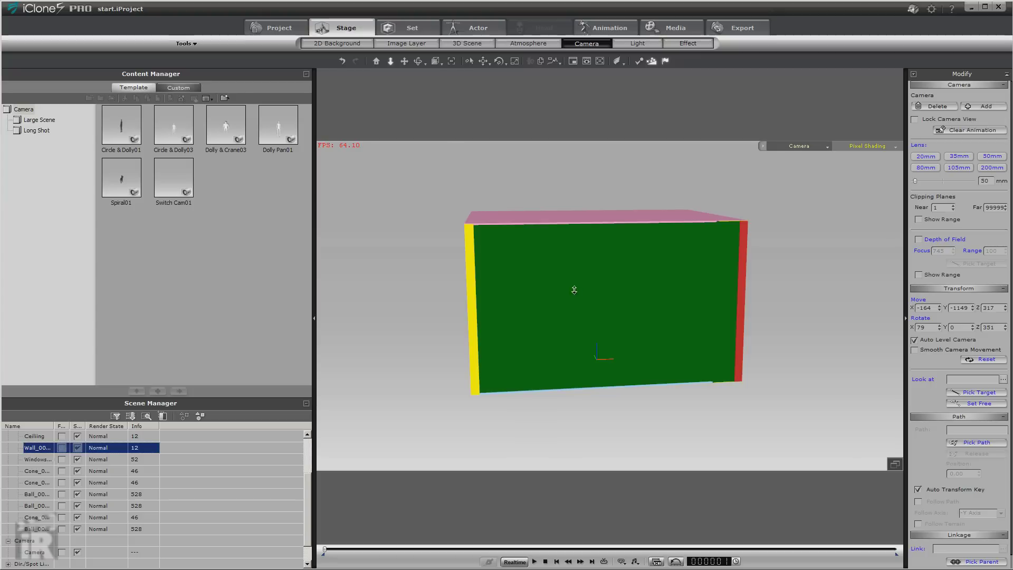
drag(572, 290, 552, 168)
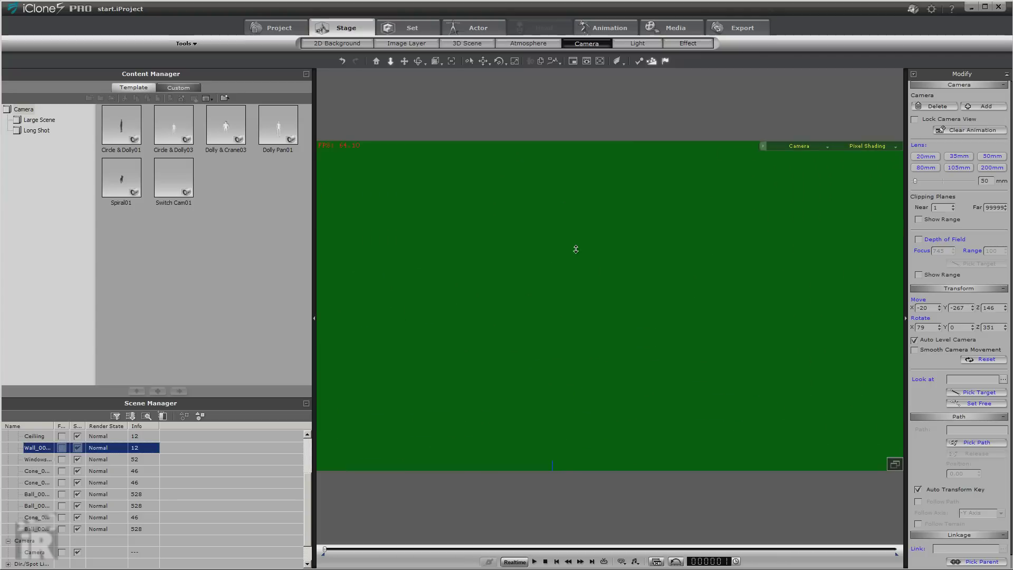
drag(576, 249, 612, 206)
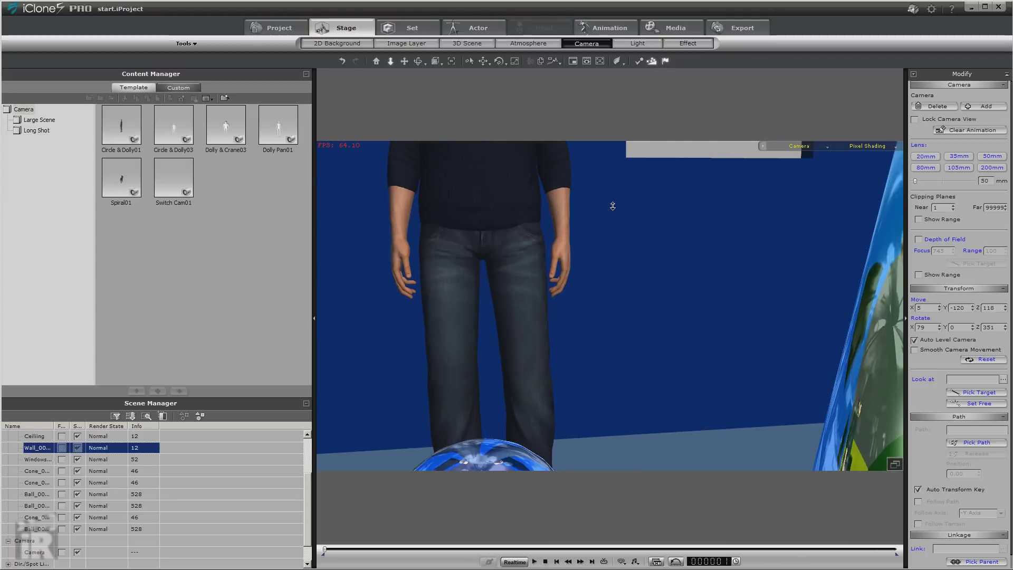
Set the camera lens to 20 mm and reposition the camera behind the green wall at about X -31, Y -212, Z 154.
click(927, 157)
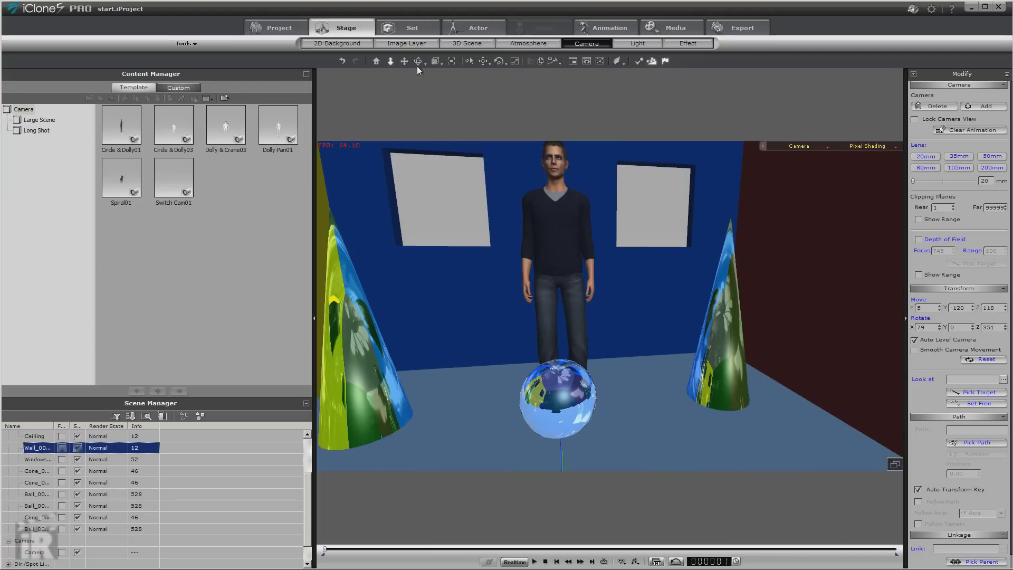
click(405, 61)
drag(417, 89, 457, 110)
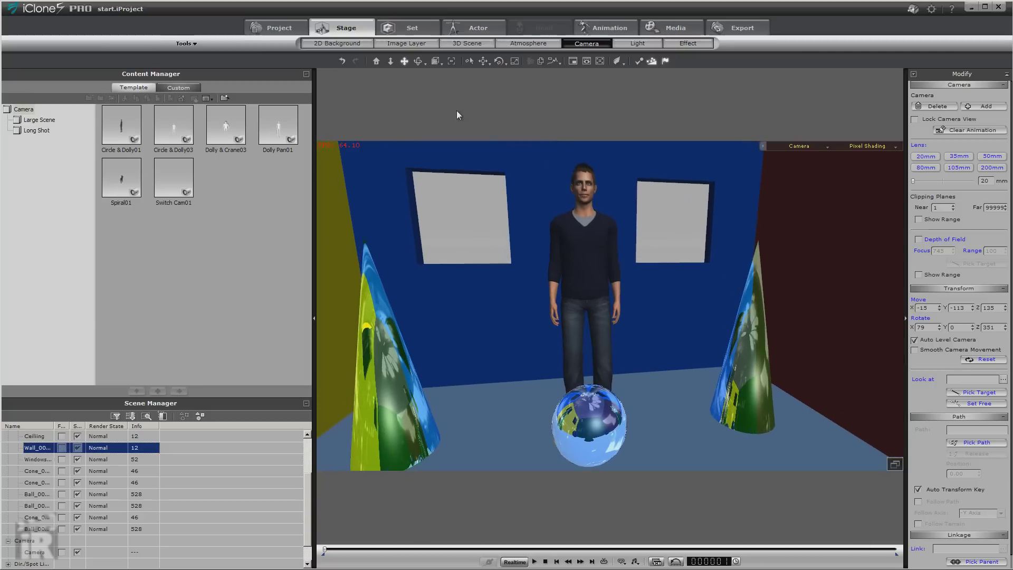
click(391, 62)
drag(560, 214, 572, 250)
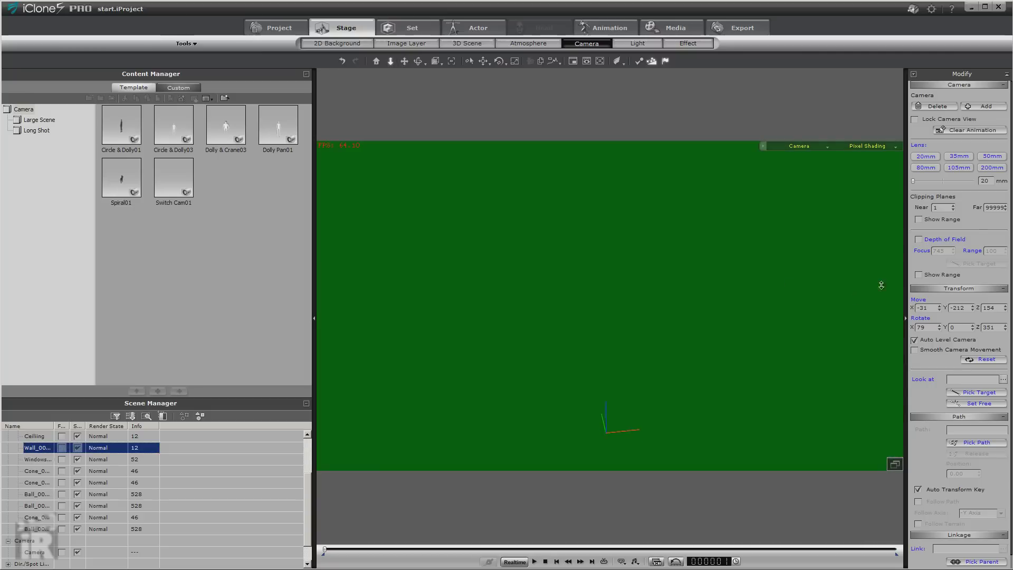
Raise the camera's near clipping plane to 8 so the front wall is cut out of view.
click(953, 205)
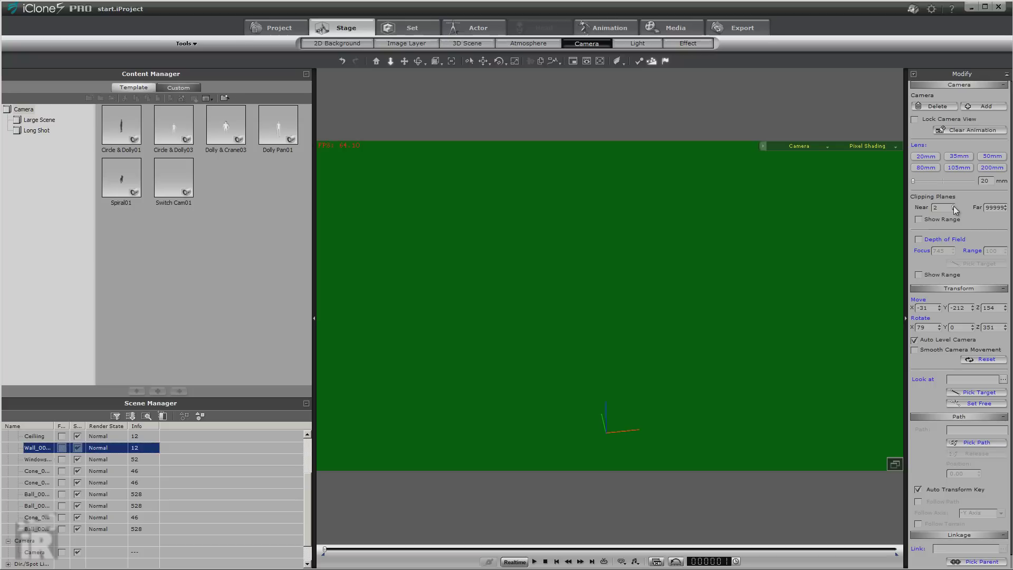
click(953, 205)
click(954, 205)
click(953, 206)
click(953, 205)
click(954, 206)
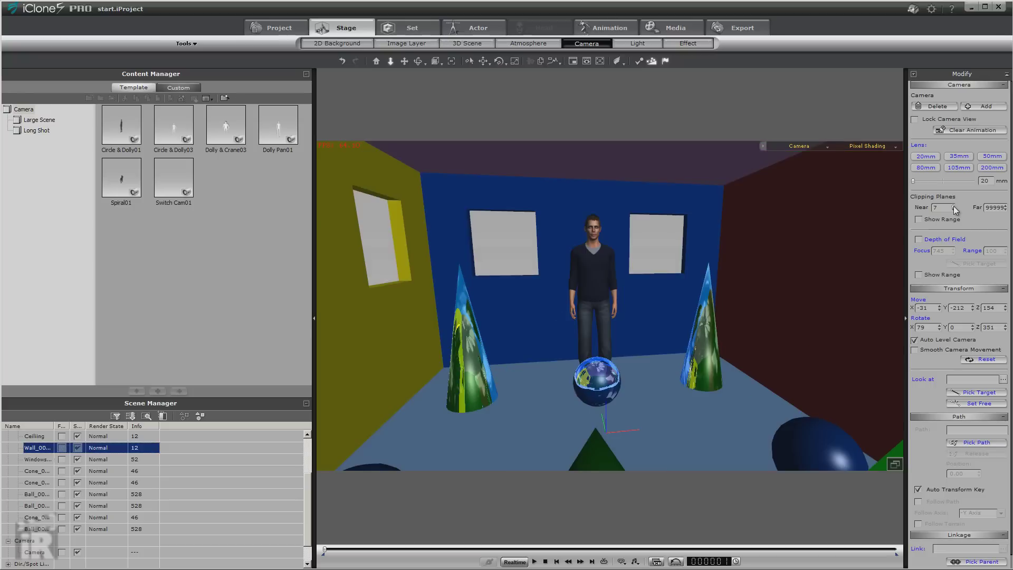
click(953, 205)
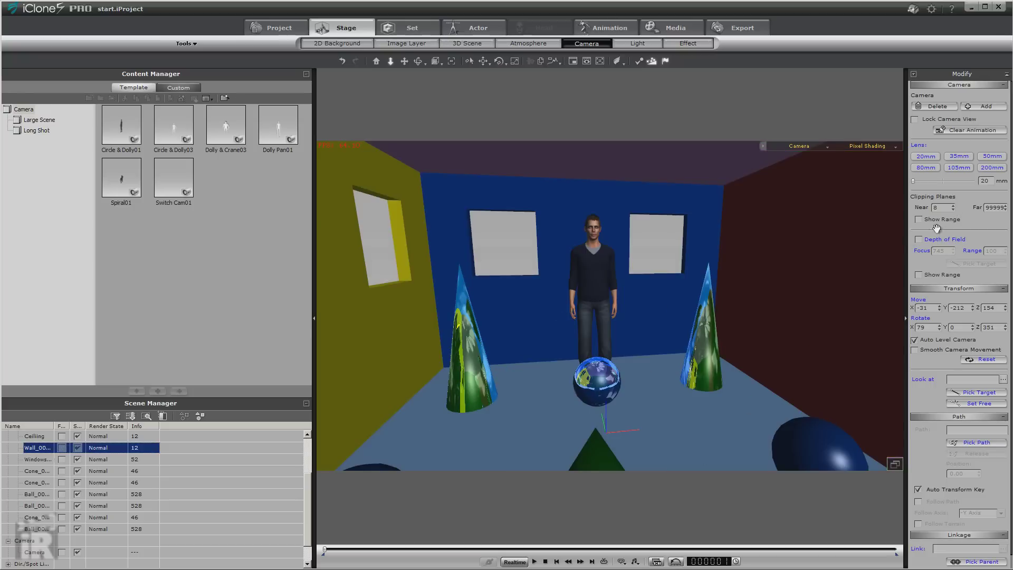
Test lower and higher near clipping plane values, up to 10, and return the value to 8.
click(953, 210)
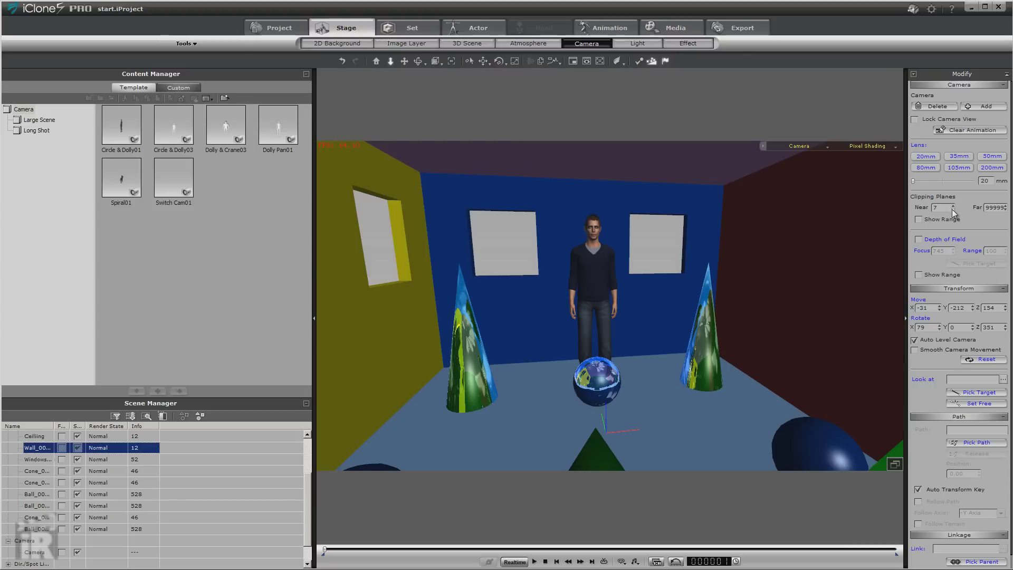
click(953, 210)
click(953, 210)
click(954, 205)
click(953, 205)
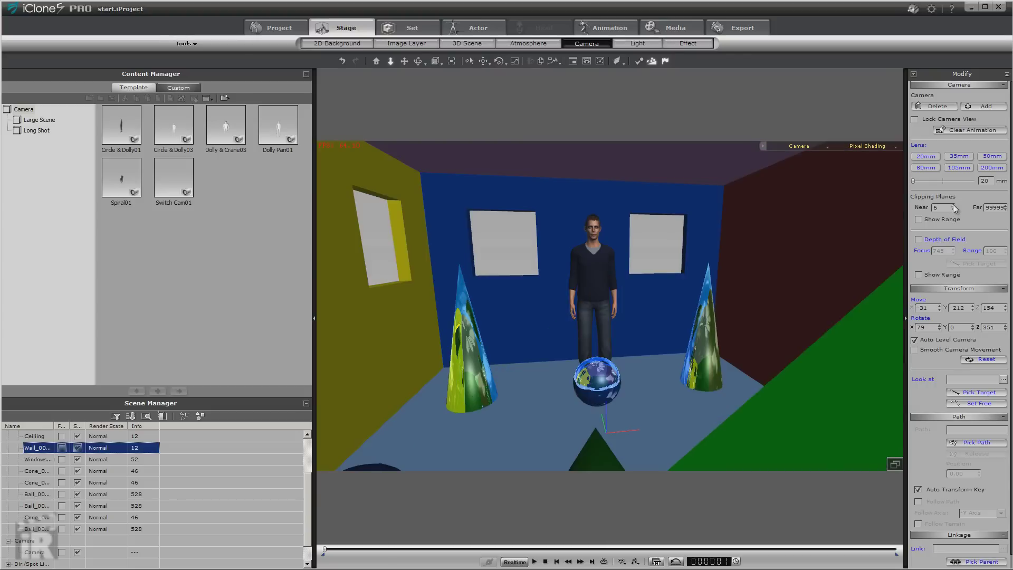
click(953, 206)
click(953, 205)
click(953, 205)
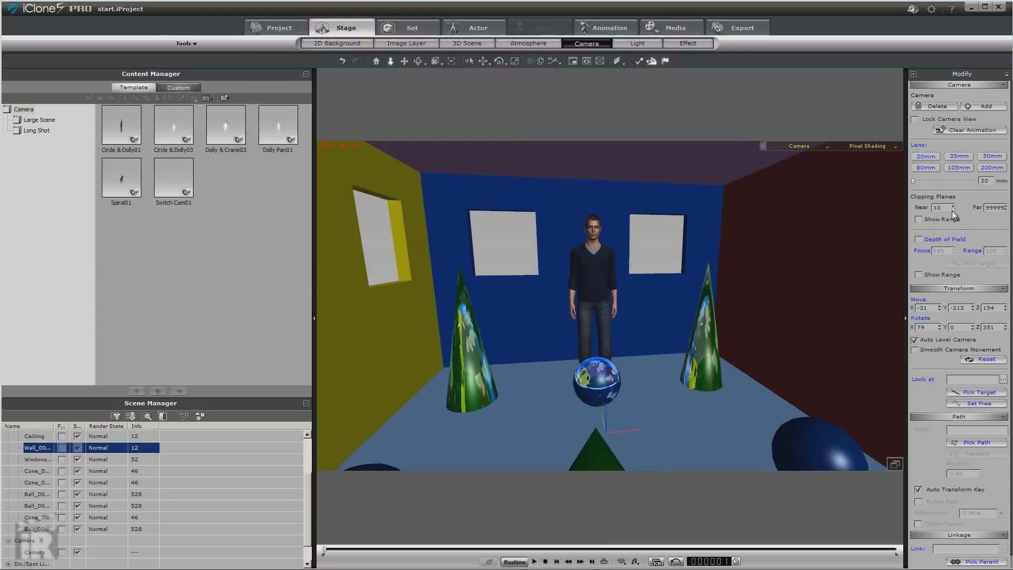
click(953, 210)
click(953, 210)
click(953, 210)
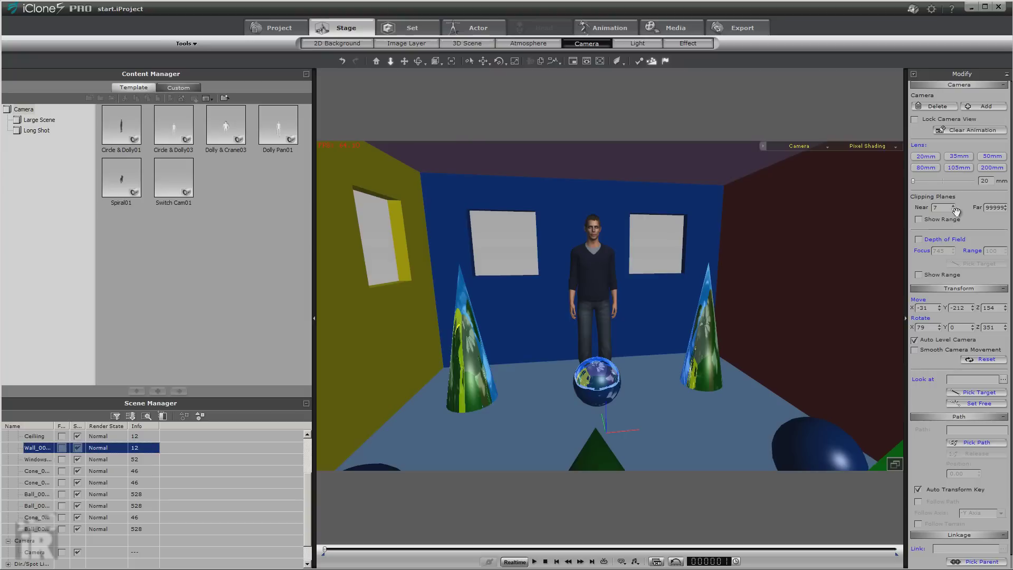
click(953, 205)
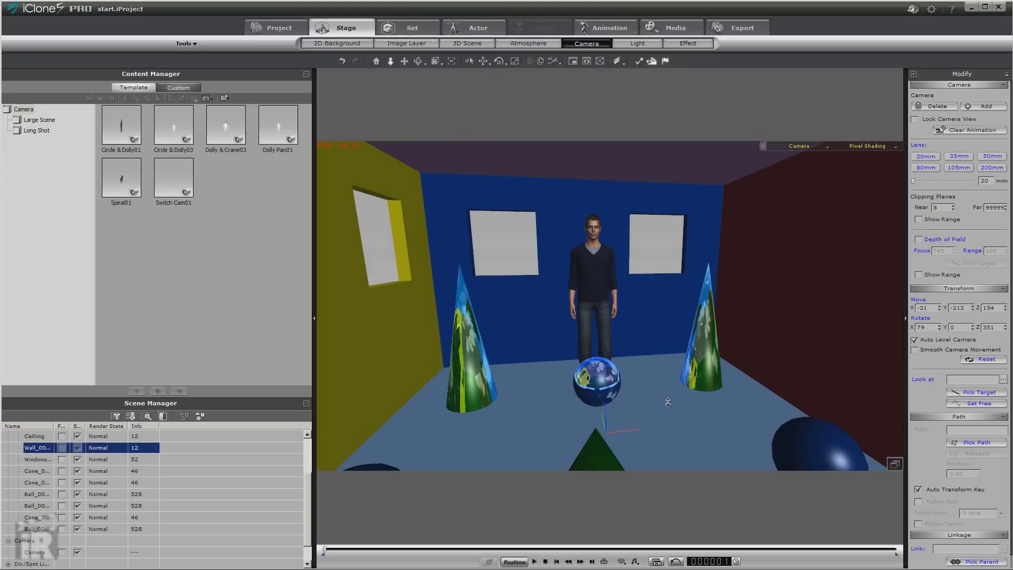
Select Light01 in the directional and spot light group of the scene list and switch it off.
click(77, 448)
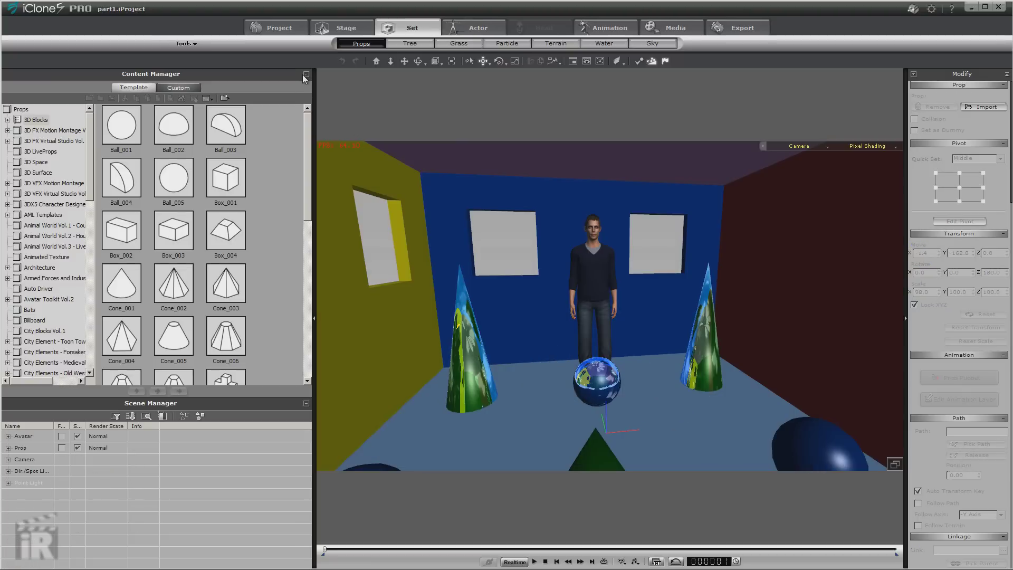
click(306, 74)
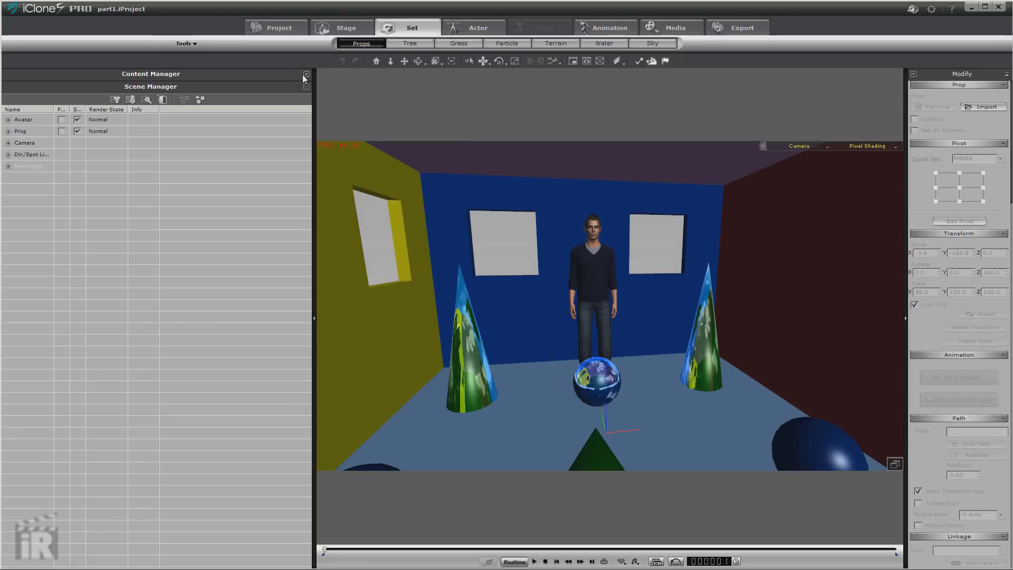
click(8, 154)
click(183, 166)
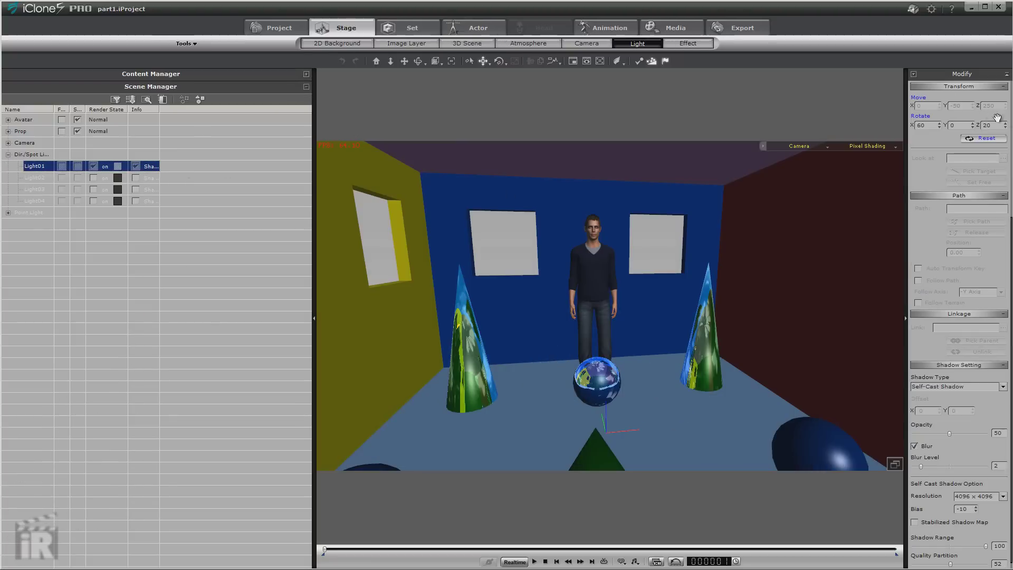
drag(1010, 238, 1011, 80)
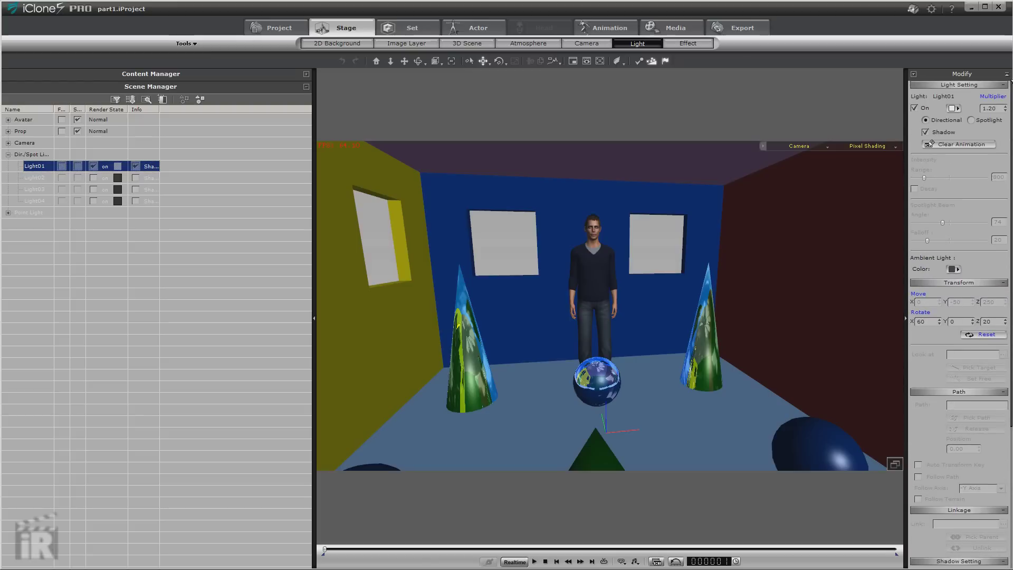
click(916, 108)
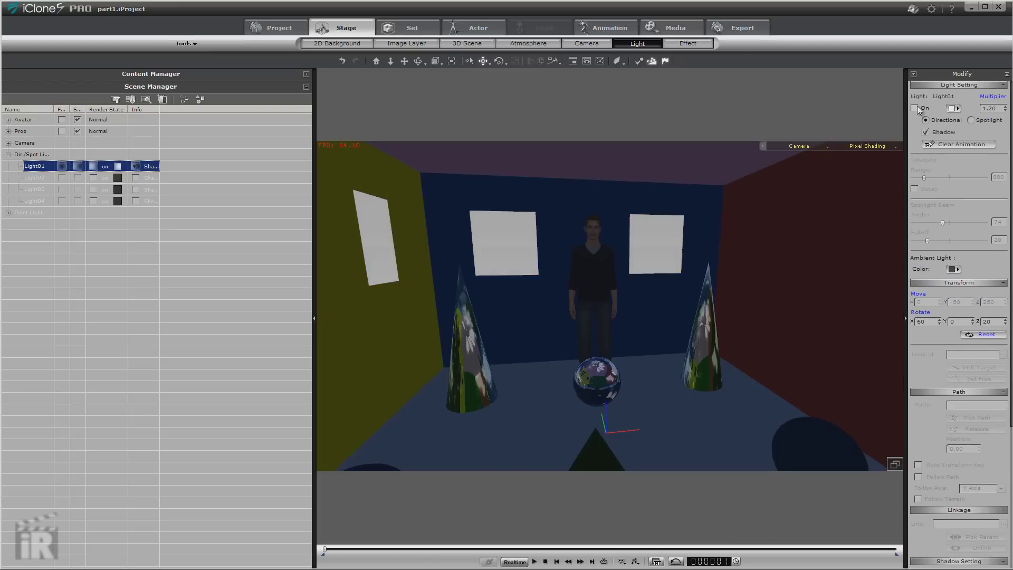
Set the ambient light color to black.
click(953, 269)
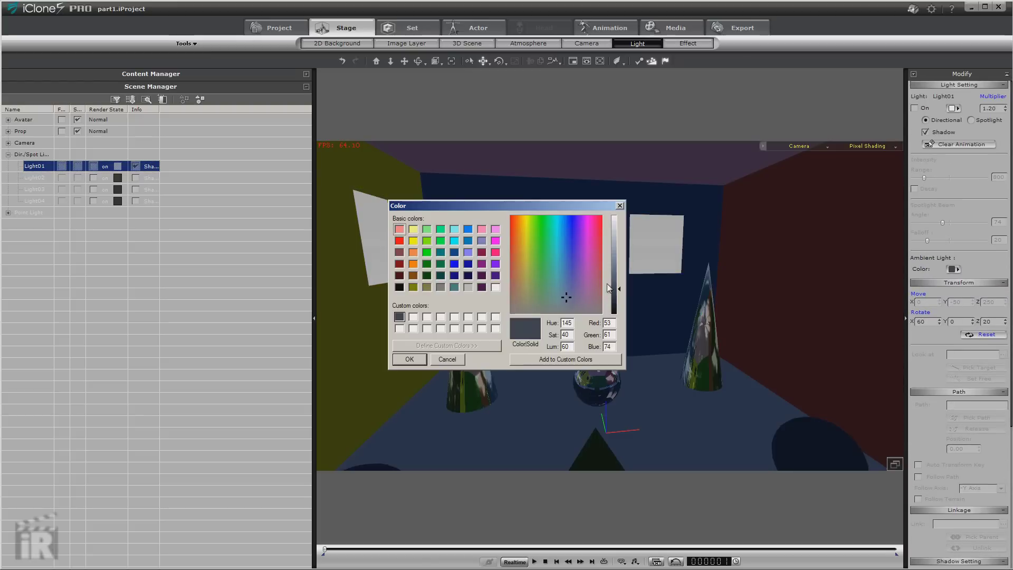
click(399, 286)
click(409, 360)
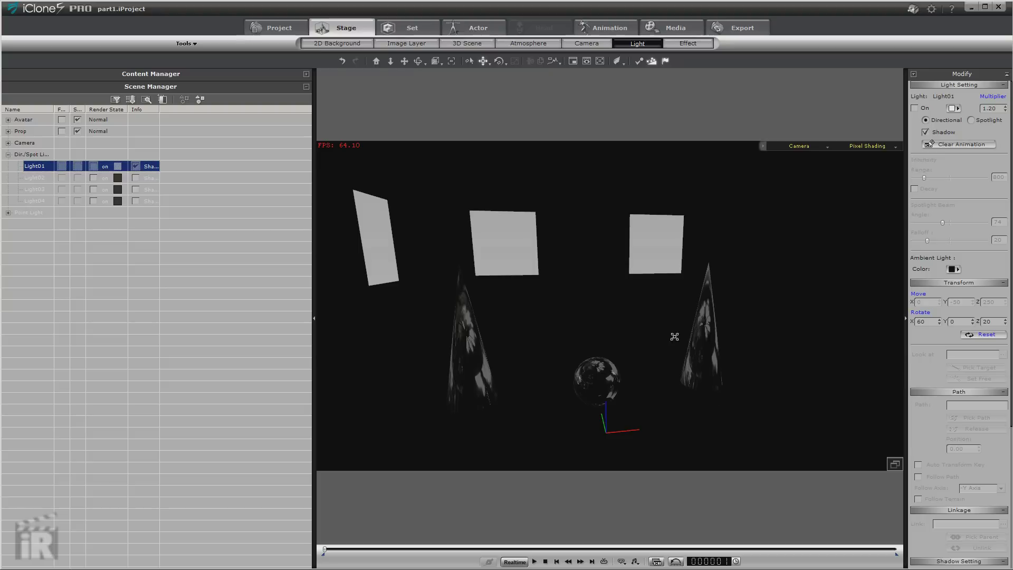
Deactivate the background image and set the background color to black.
click(341, 42)
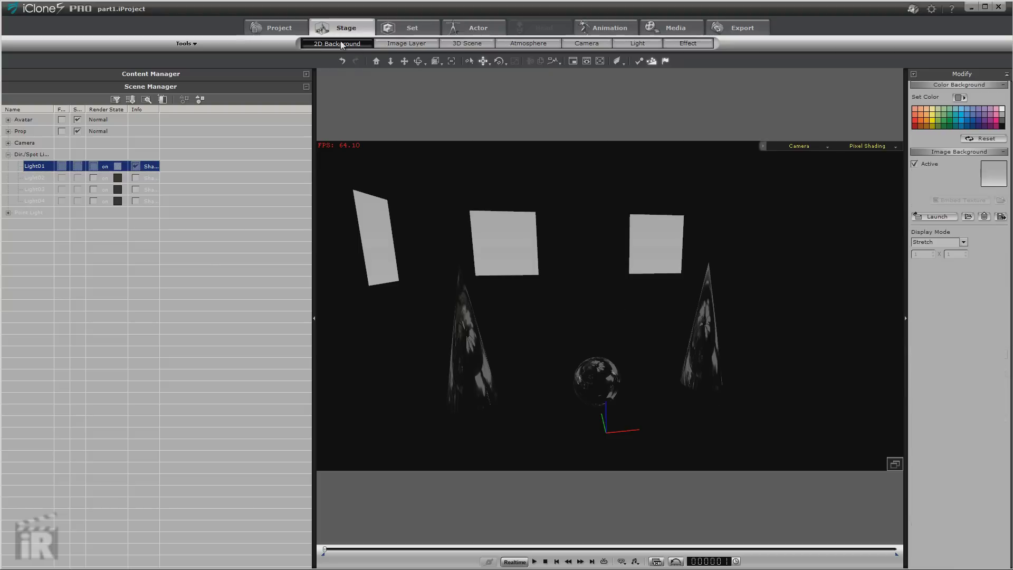
click(913, 164)
click(1003, 127)
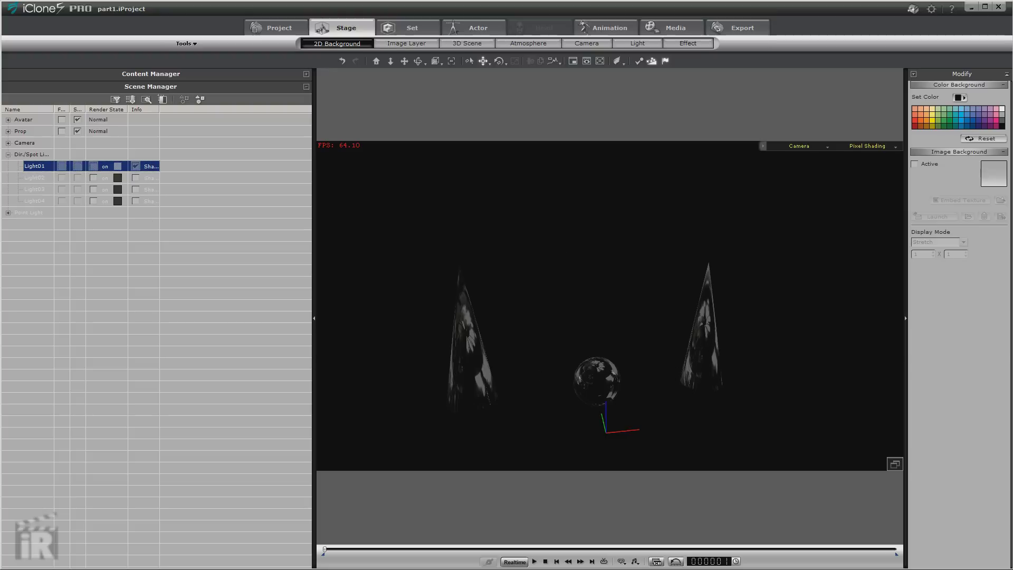
Switch Light01 on as a spotlight and position it at about X -126, Y 131, Z 218, aimed at the red wall.
click(53, 168)
click(914, 108)
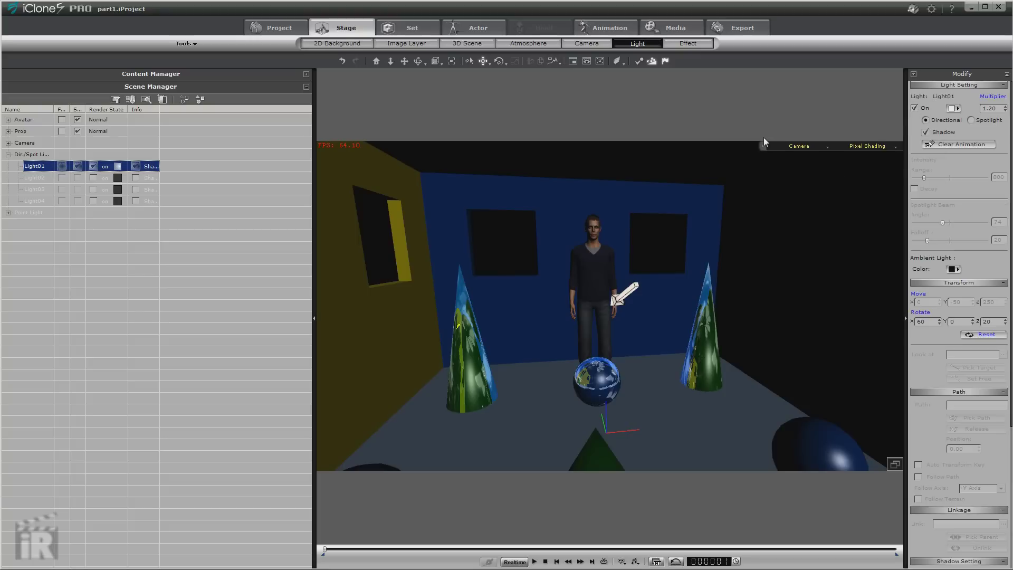
click(971, 119)
drag(552, 212, 520, 290)
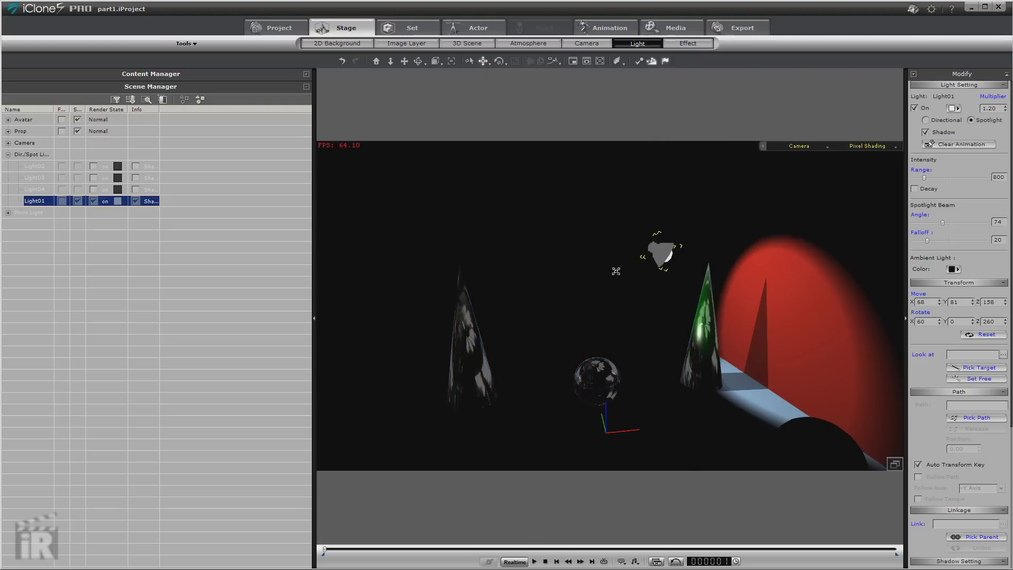
drag(615, 271, 497, 244)
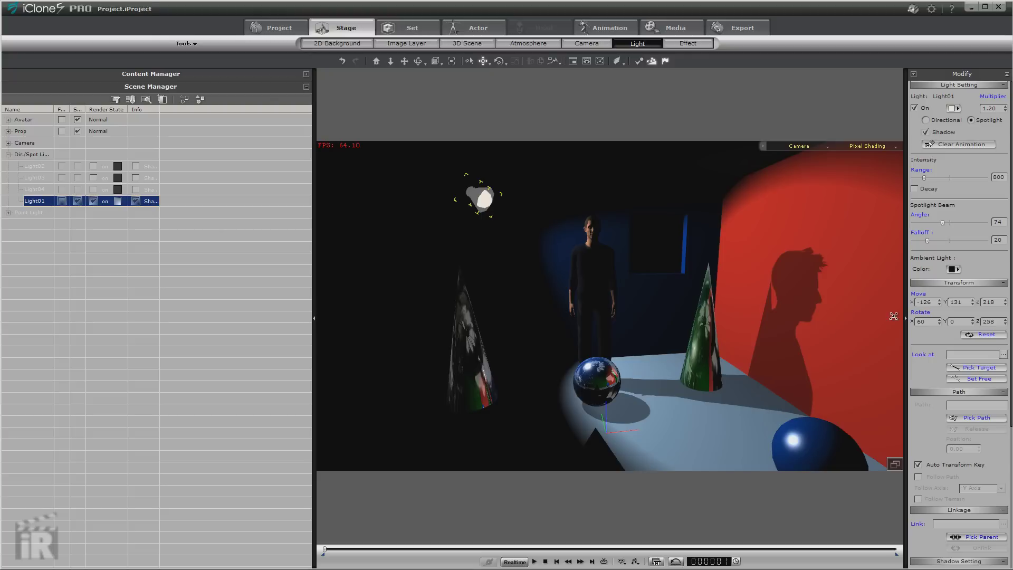
Compare the None, Drop Shadow and Wall Shadow types on the spotlight against Self-Cast Shadow.
drag(1011, 386, 1010, 558)
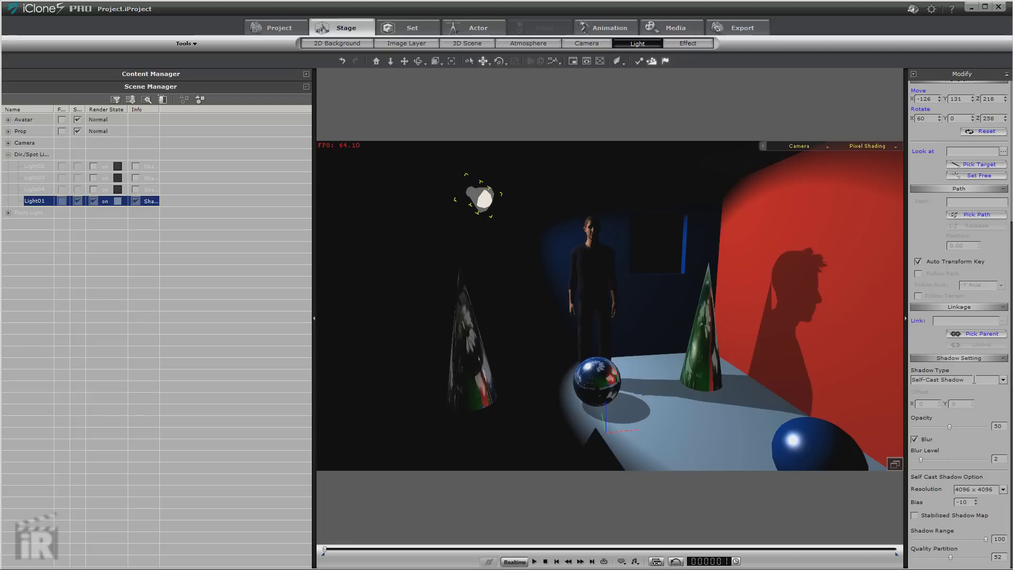
click(1003, 379)
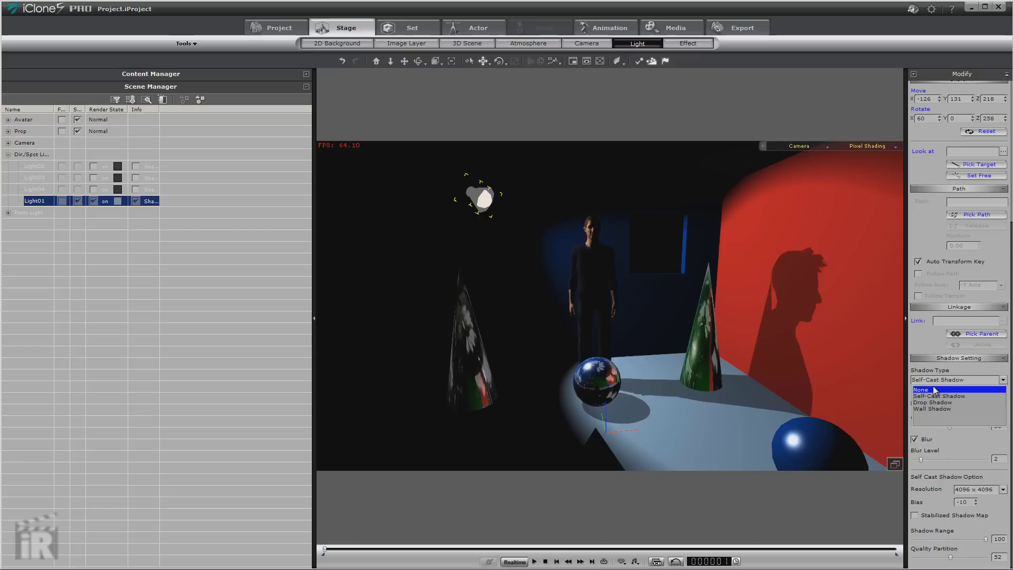
click(931, 390)
click(1003, 380)
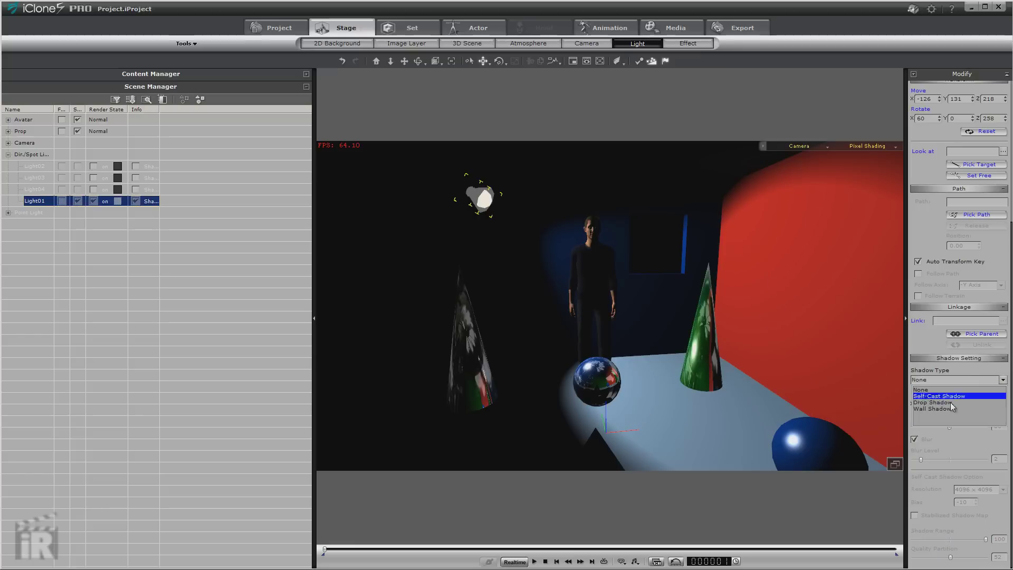
click(984, 403)
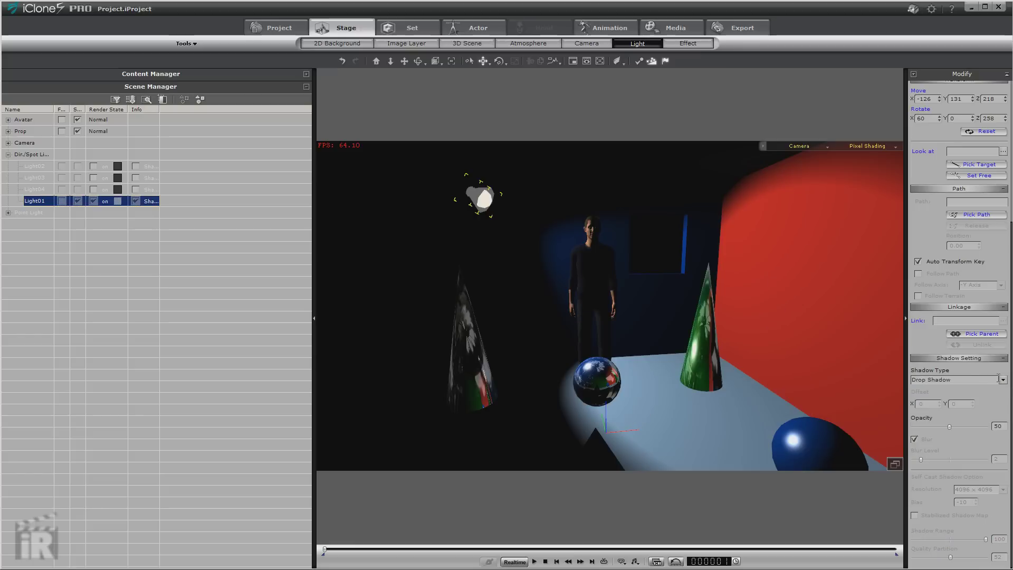
click(1002, 379)
click(965, 411)
click(1002, 379)
click(957, 422)
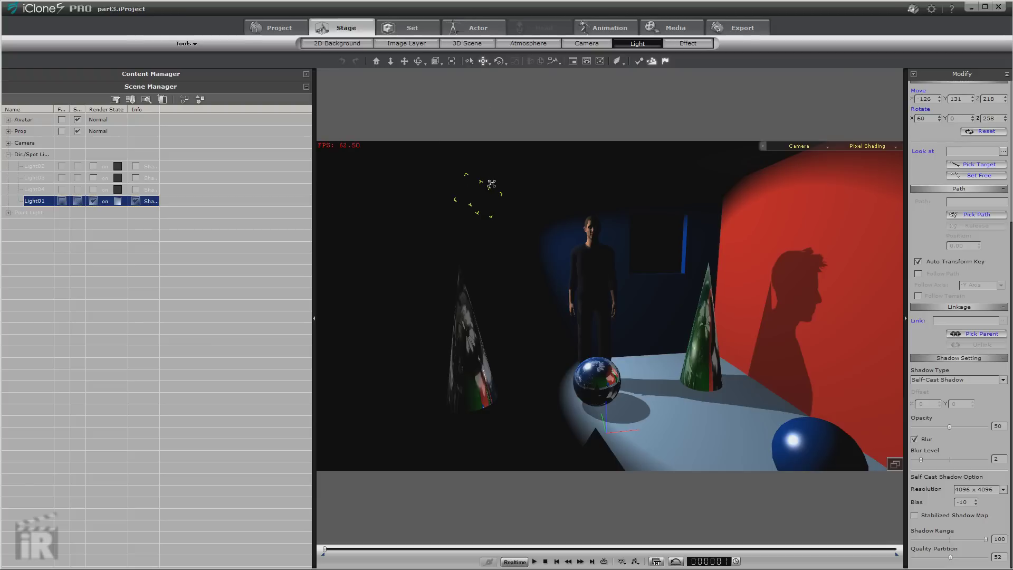
Move the spotlight outside the window to about X -560, Y 97, Z 218 and enable Decay with range 5000, angle 72 and falloff about 15.
drag(490, 183, 260, 239)
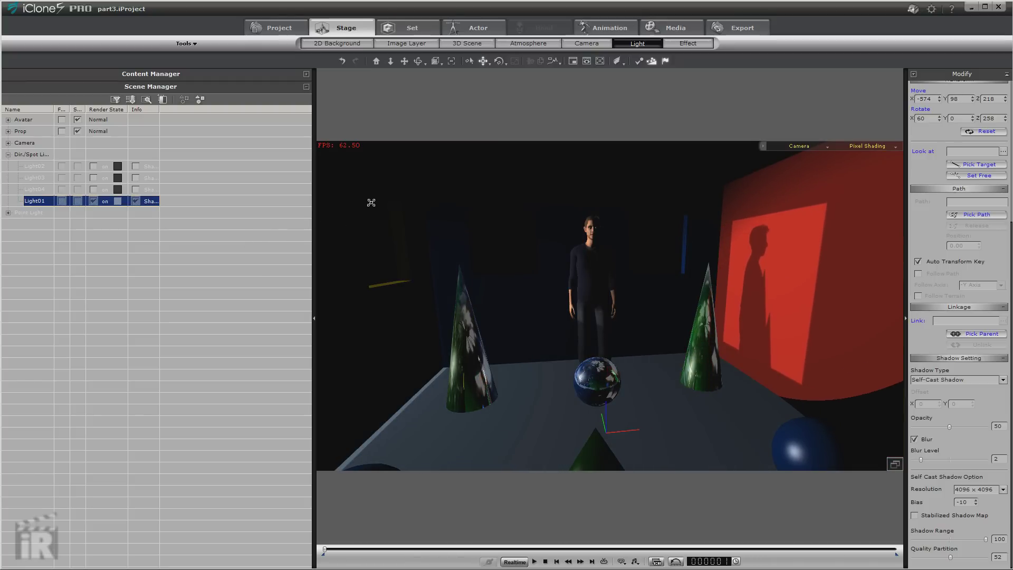
drag(370, 203, 377, 202)
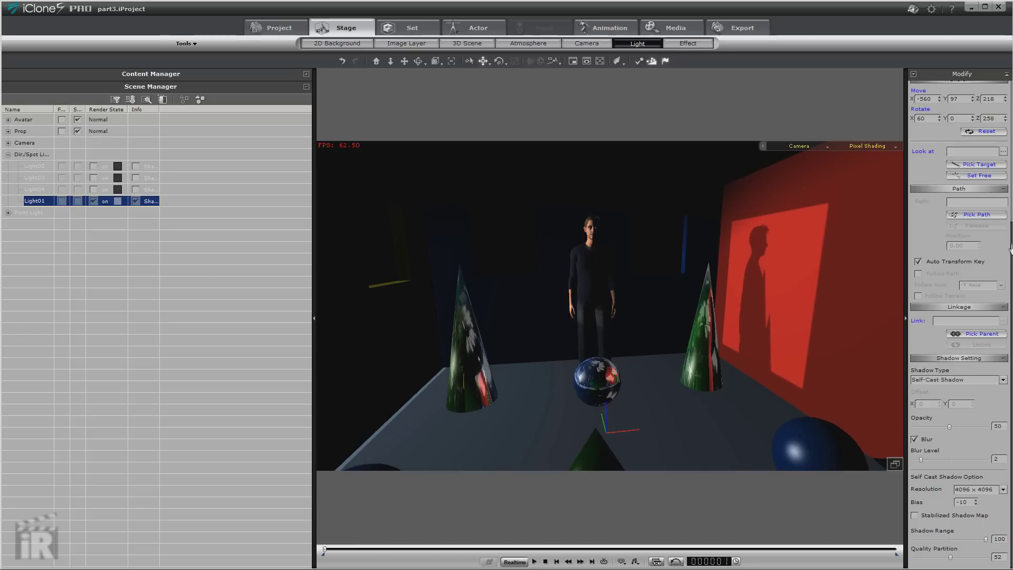
scroll(959, 317, up, 5)
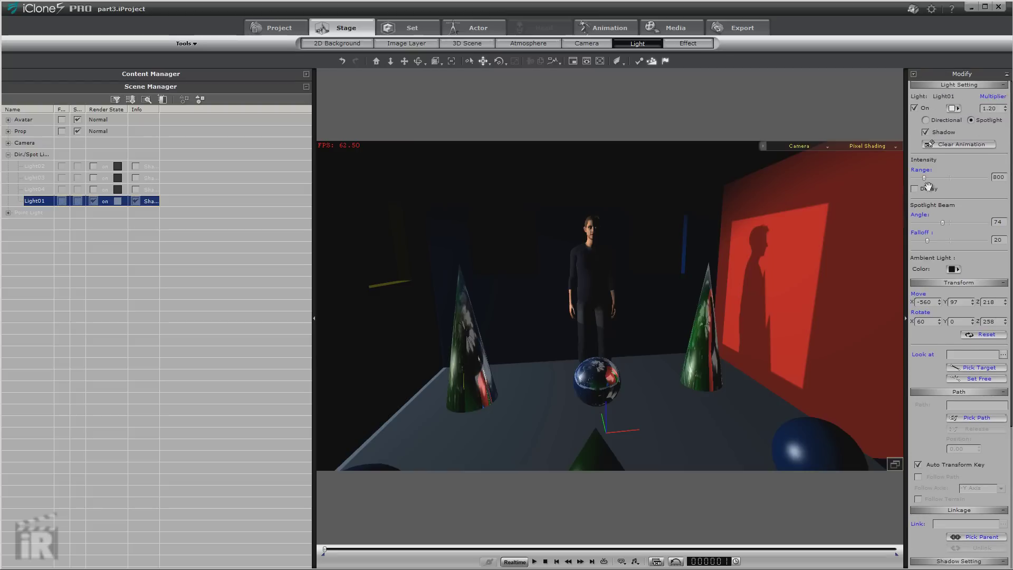
click(916, 189)
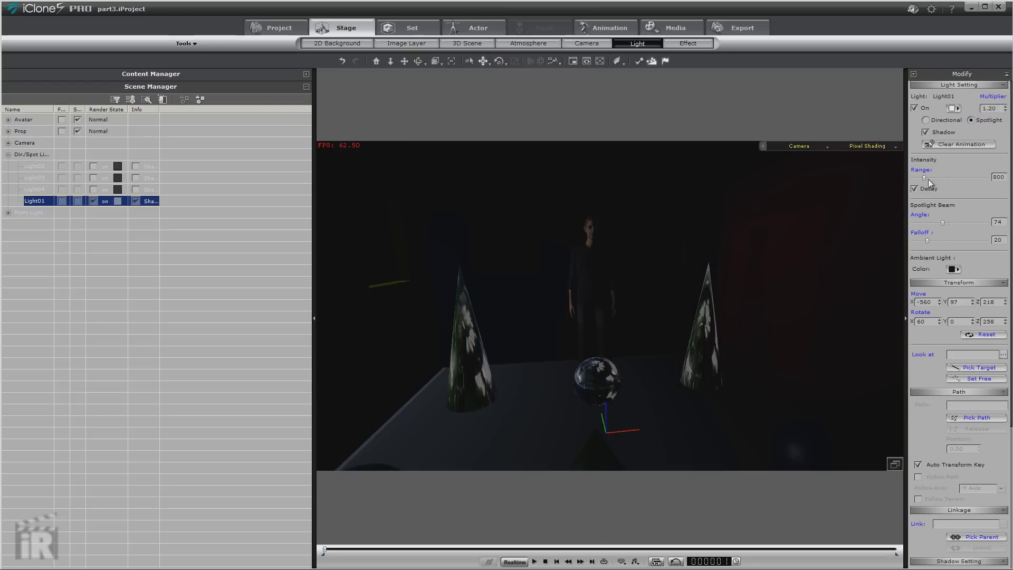
drag(925, 178, 977, 177)
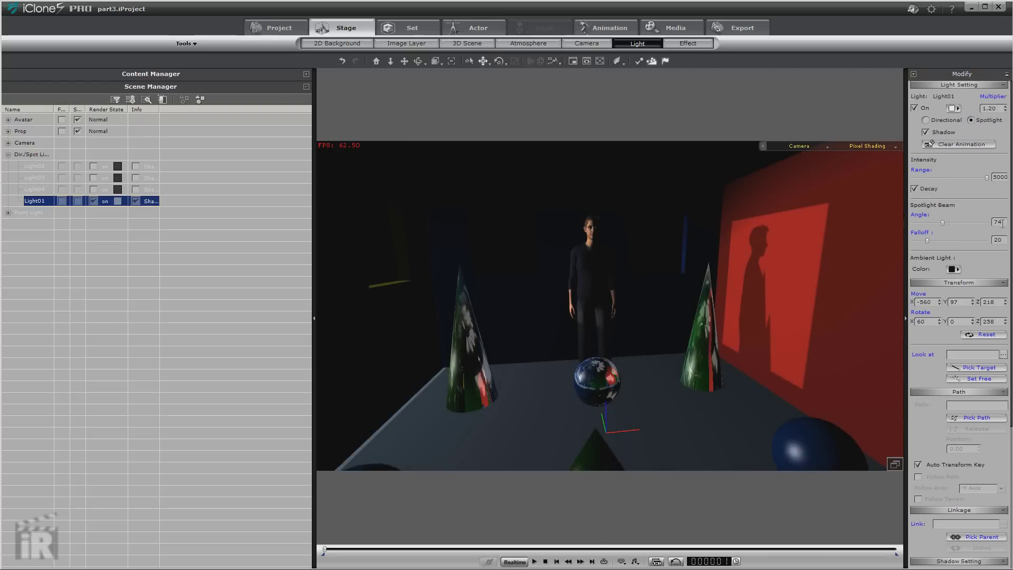
drag(942, 223, 922, 240)
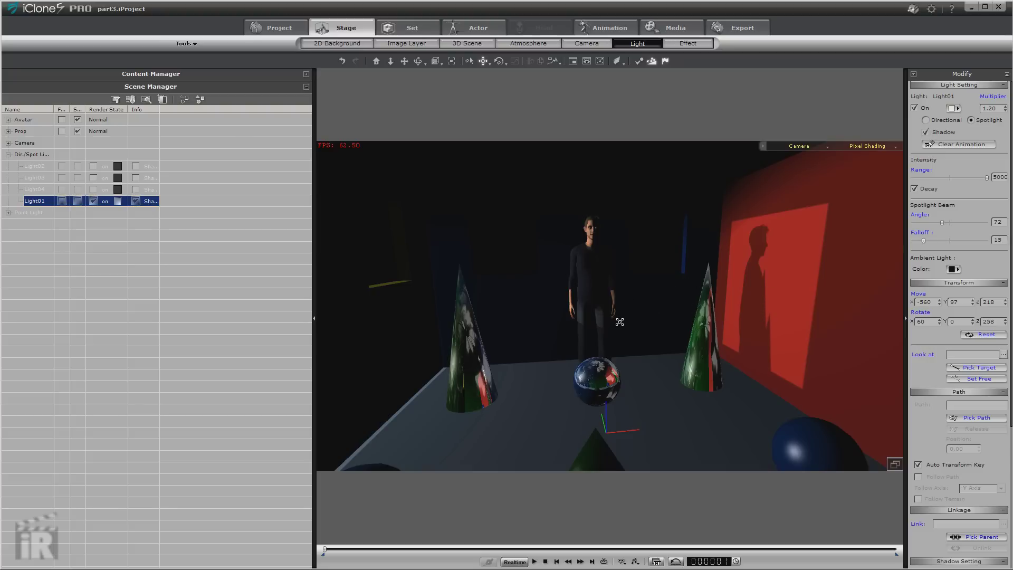
Add the Box_001 prop and scale it into a thin upright bar with an X scale of 5.4.
click(306, 74)
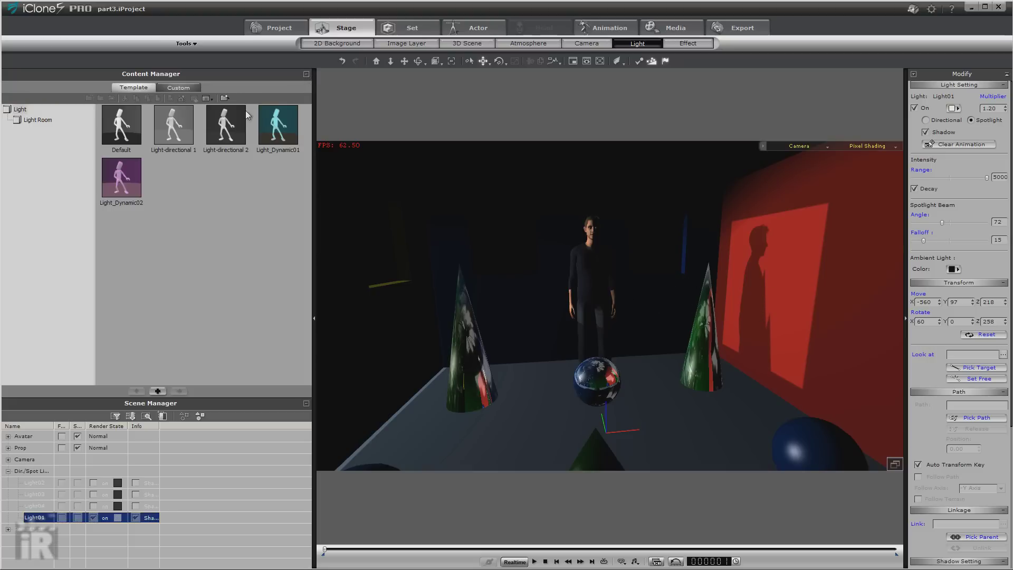
click(410, 30)
double_click(227, 179)
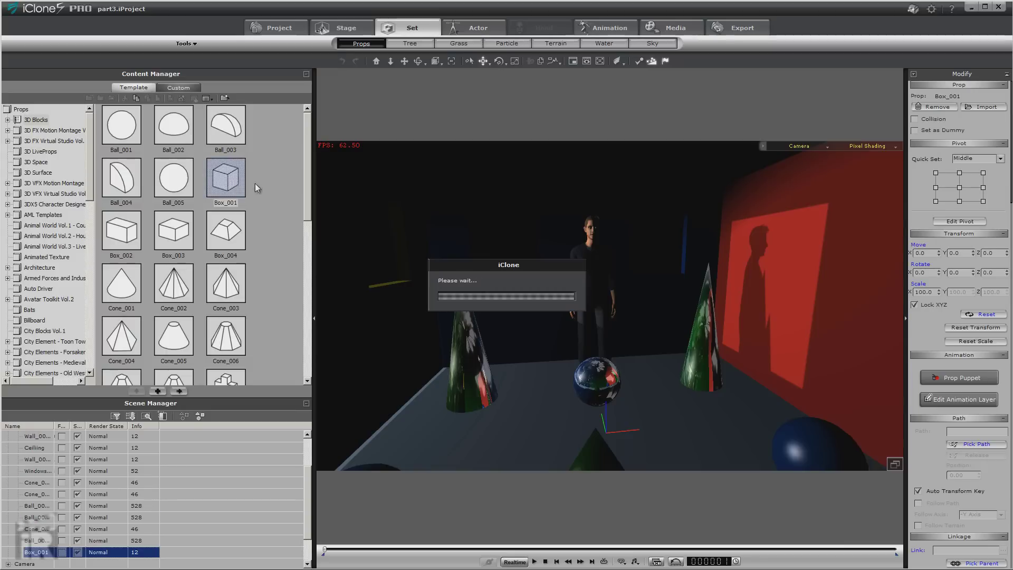
click(514, 61)
mouse_move(614, 384)
mouse_down()
mouse_move(600, 469)
mouse_move(611, 471)
mouse_move(625, 375)
mouse_up()
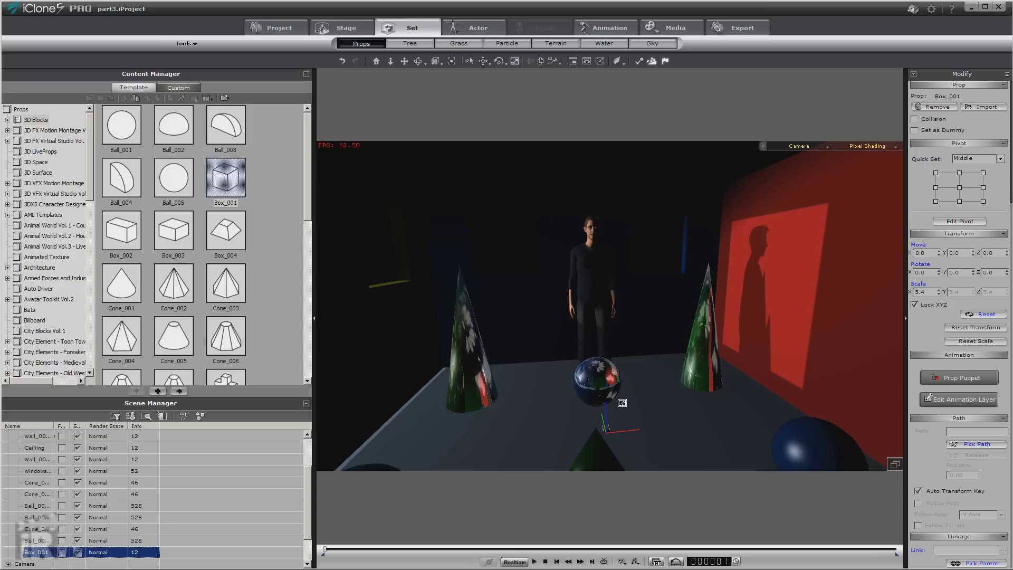
drag(606, 385, 610, 343)
drag(605, 380, 606, 345)
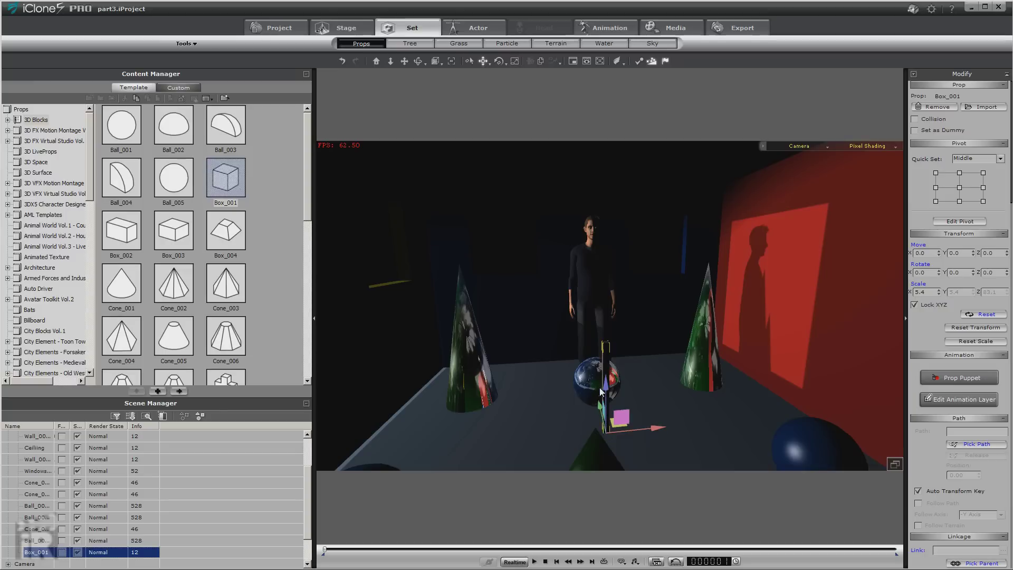
Position the bar in the window opening at about X -200, Y 83, lengthen it to span the opening, and centre its pivot.
click(482, 61)
drag(601, 404, 452, 376)
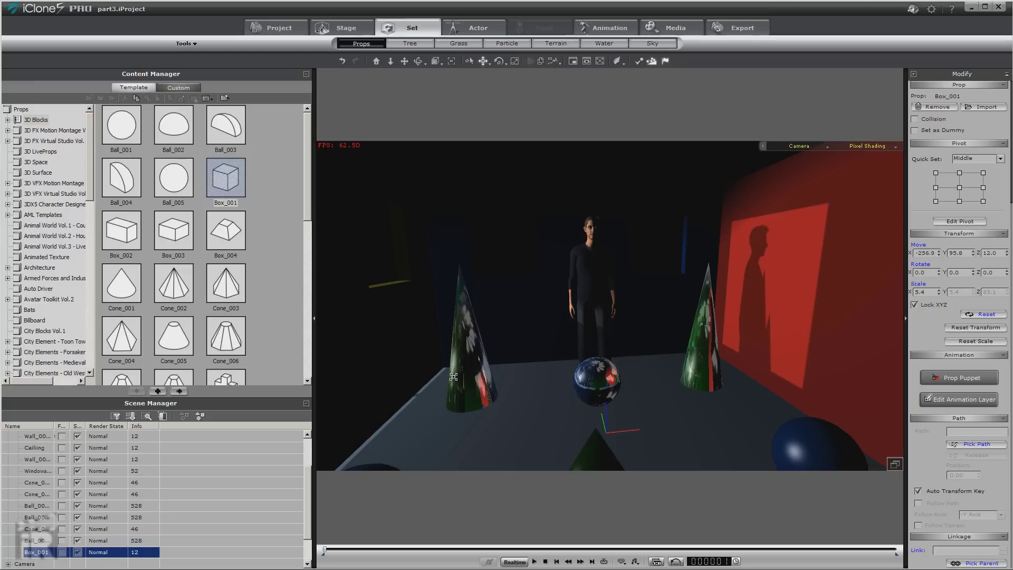
mouse_move(407, 322)
mouse_down()
mouse_move(400, 344)
mouse_move(447, 337)
mouse_move(422, 310)
mouse_up()
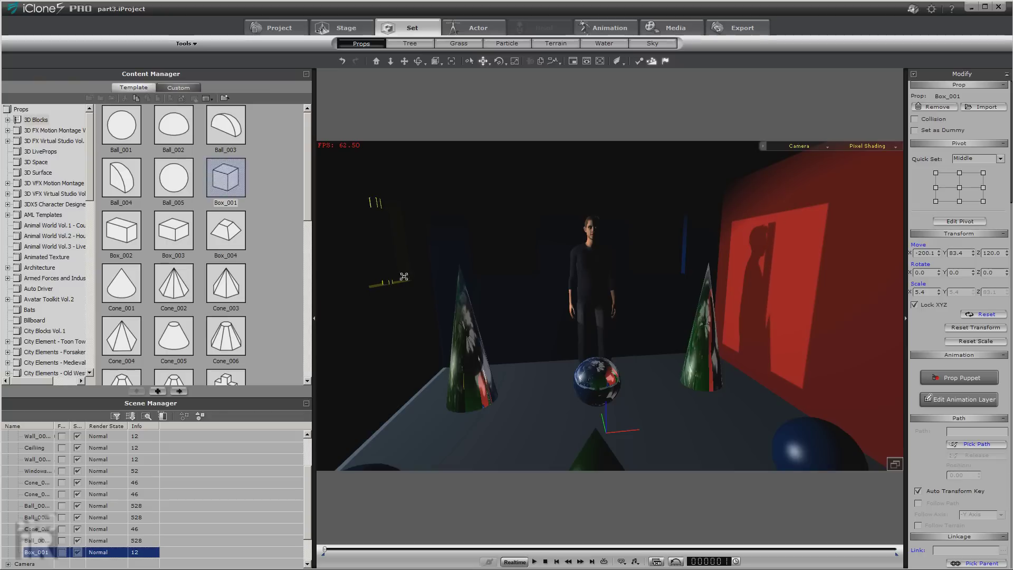
click(515, 61)
drag(381, 234, 380, 225)
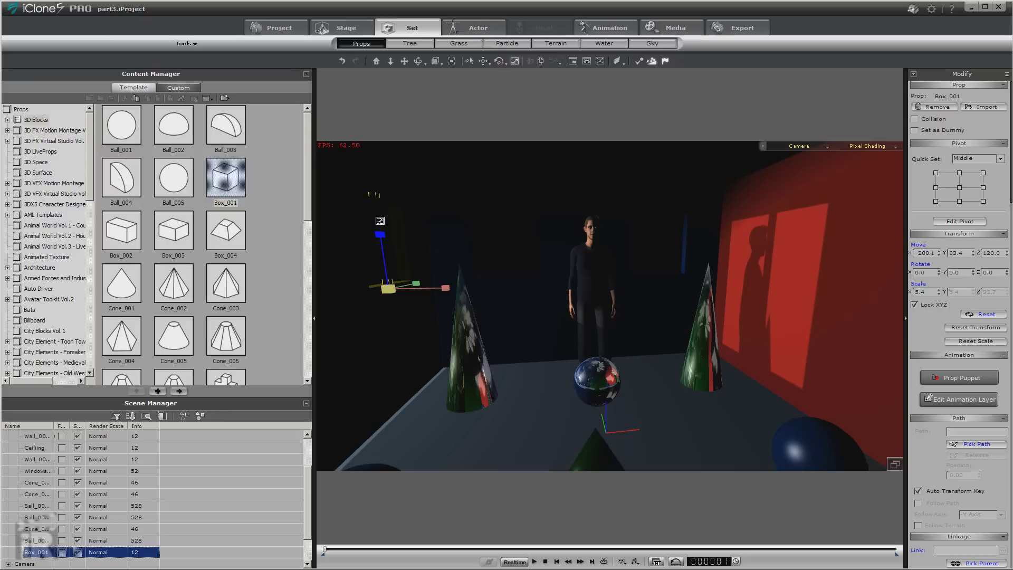
click(484, 62)
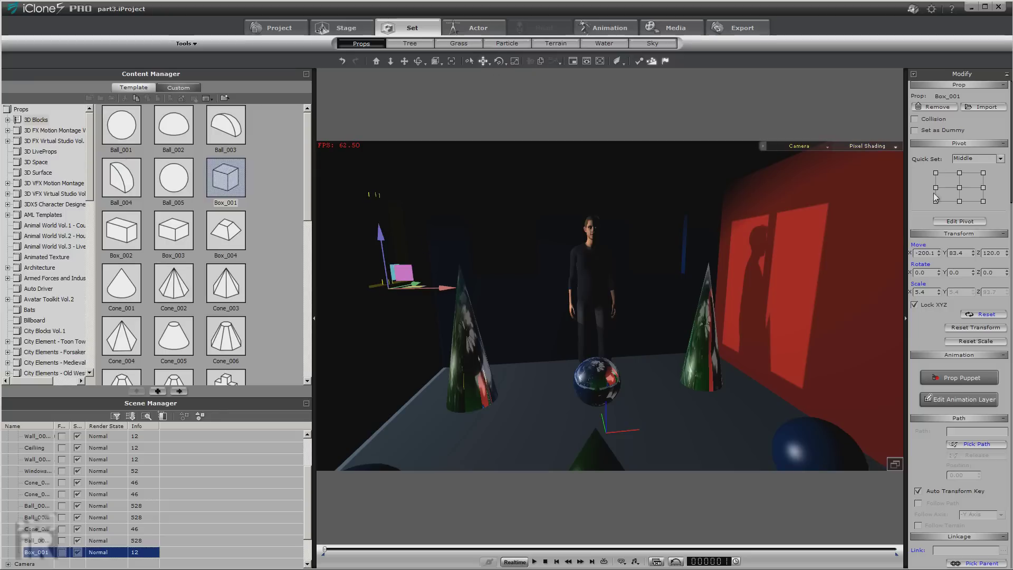
click(961, 188)
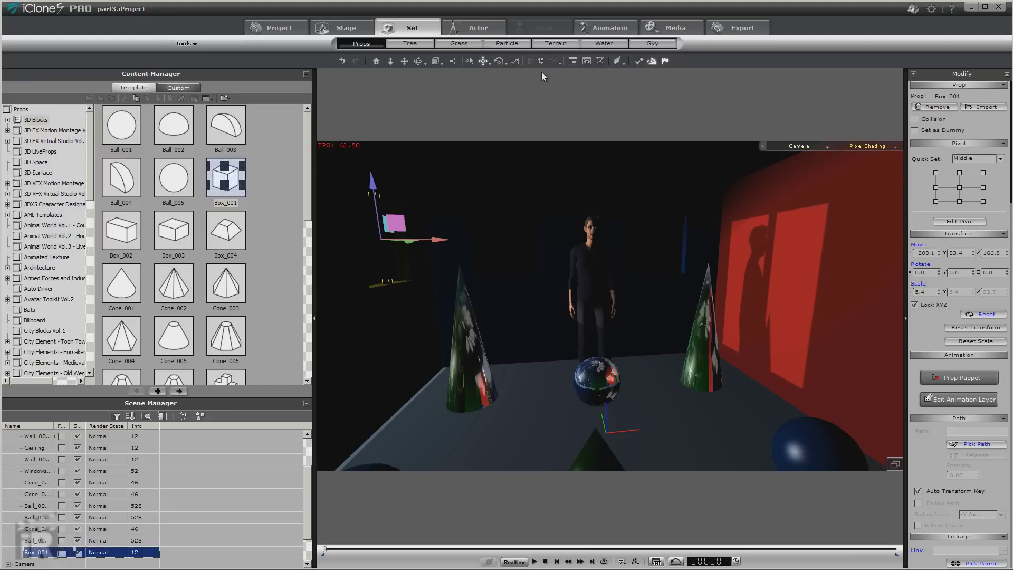
Duplicate the window bar and rotate the copy to 271 degrees about X to form a horizontal crossbar.
click(500, 61)
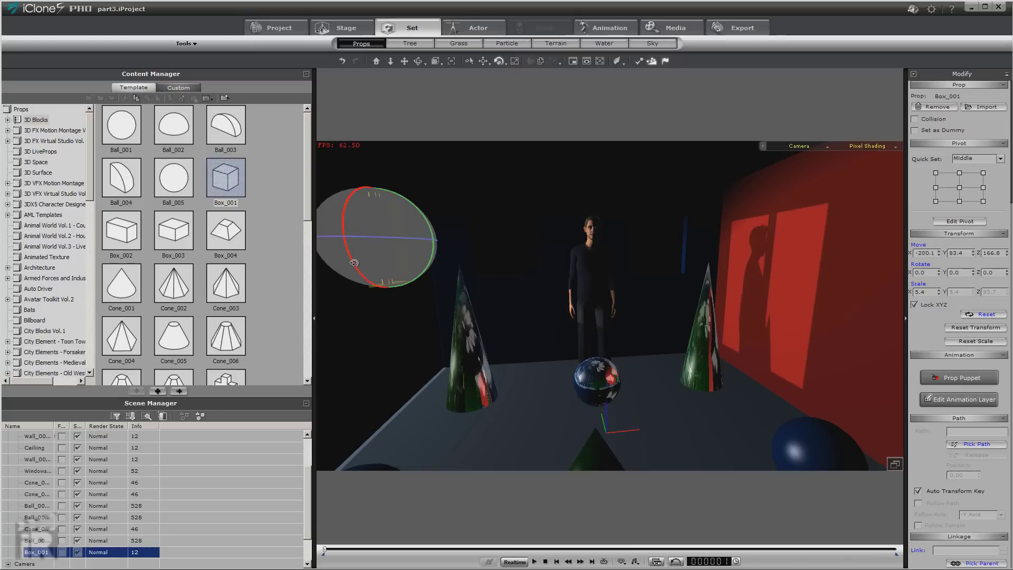
shift+drag(354, 263, 343, 215)
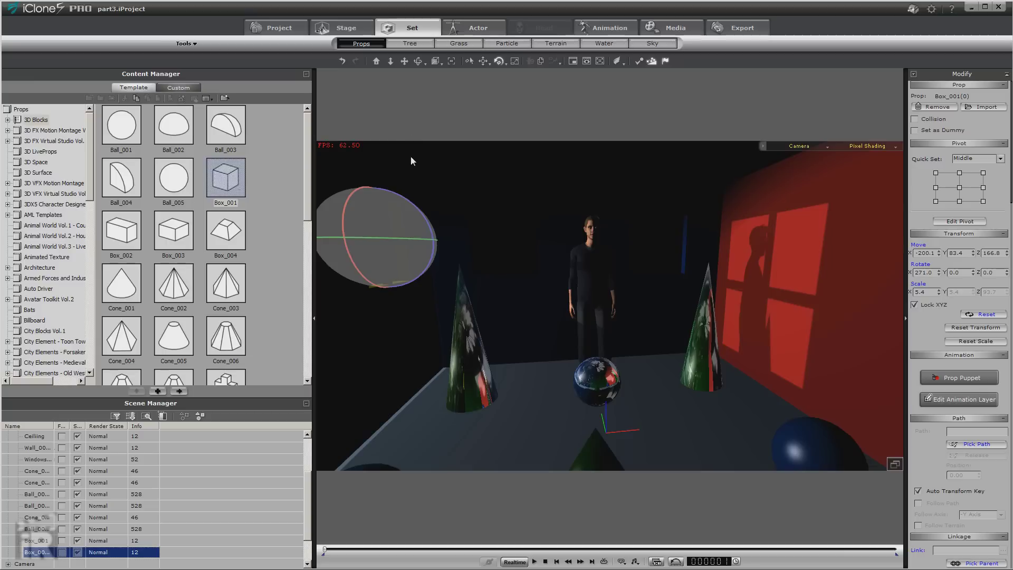
click(403, 180)
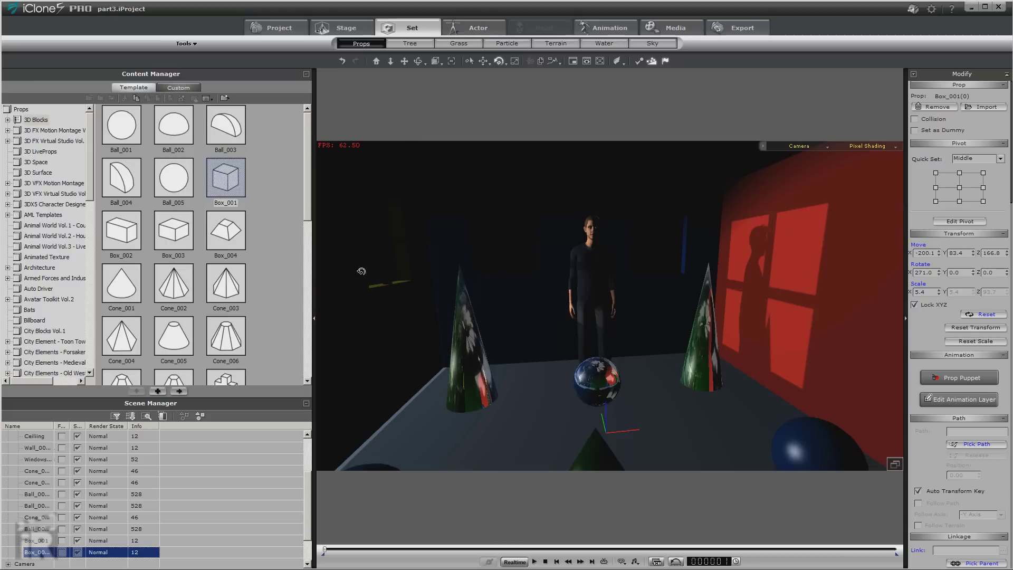
Reposition the Light01 spotlight to about X -555, Y 115, Z 214 to shift the window pattern along the red wall.
click(306, 75)
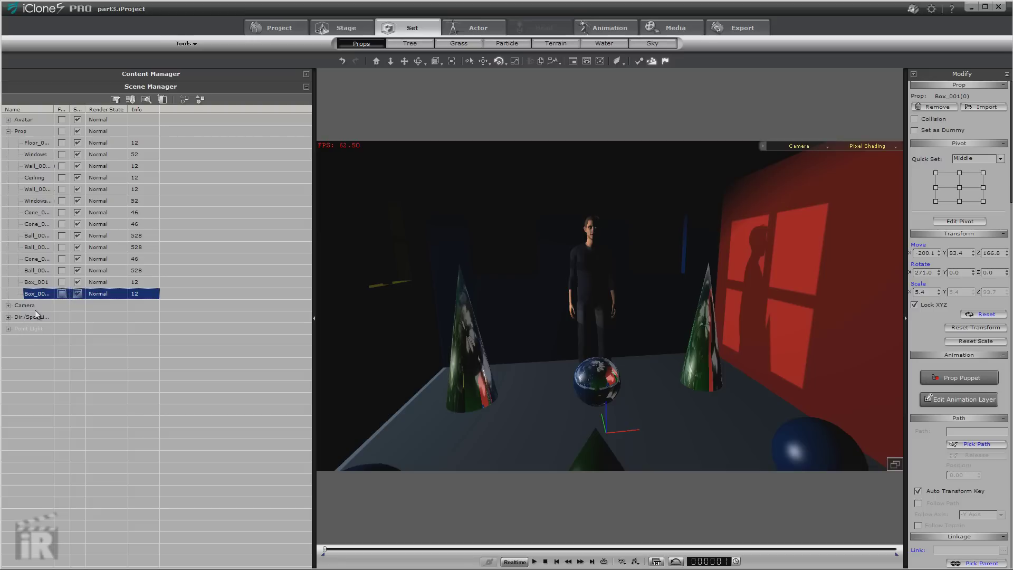
click(8, 316)
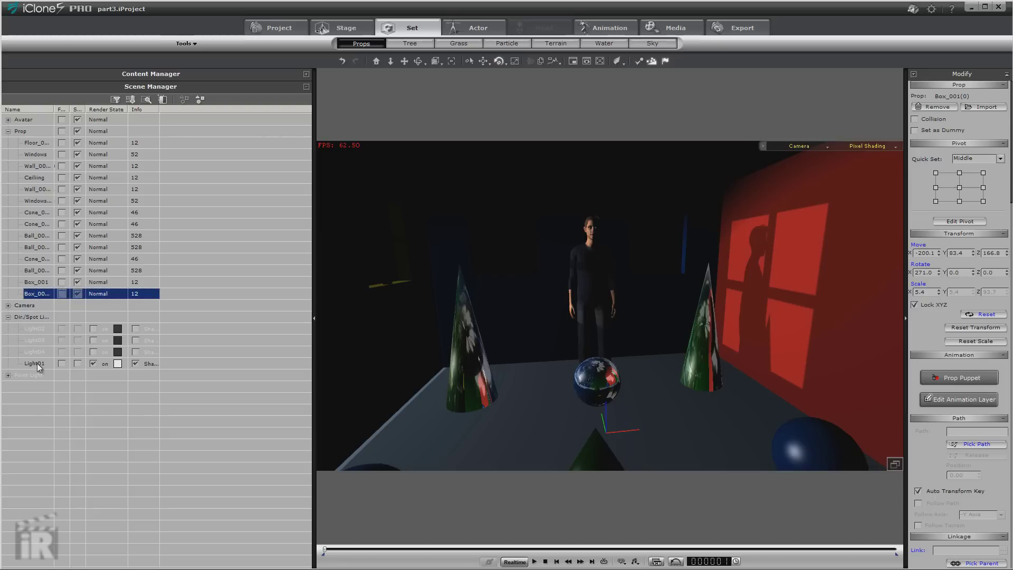
click(35, 362)
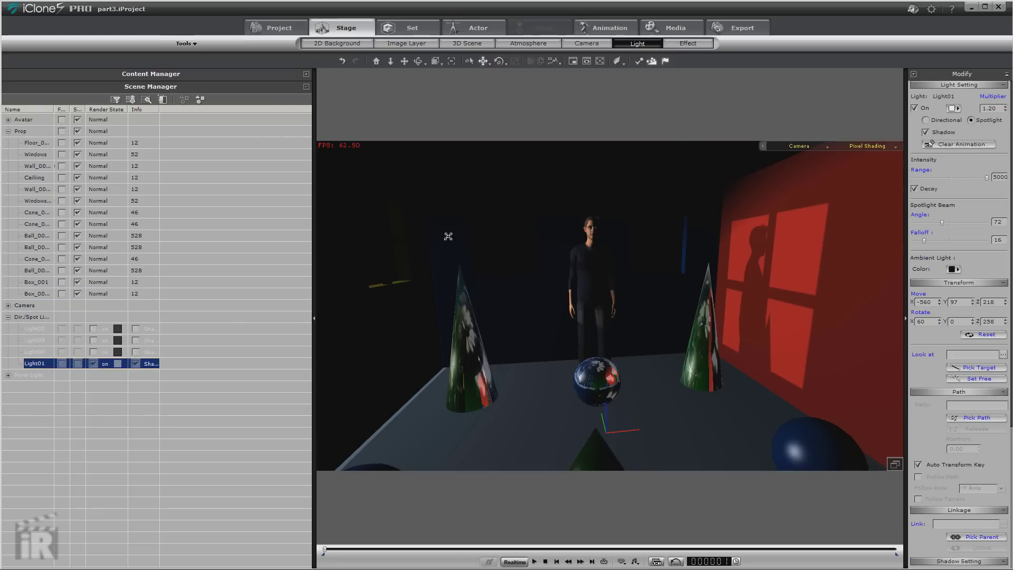
drag(443, 240, 442, 232)
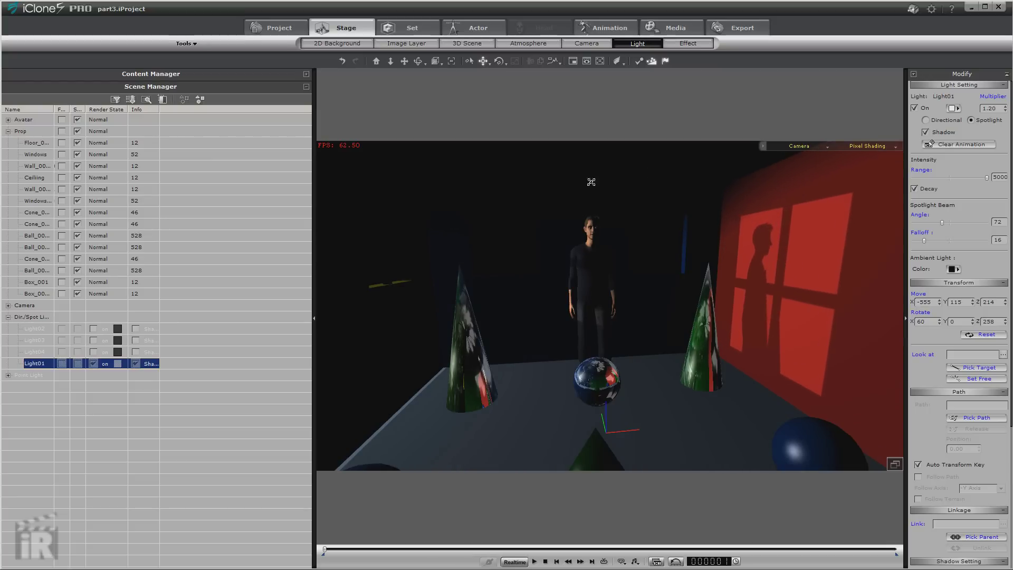
Add a second camera to the scene and freeze the Wall_001(1) prop.
click(798, 146)
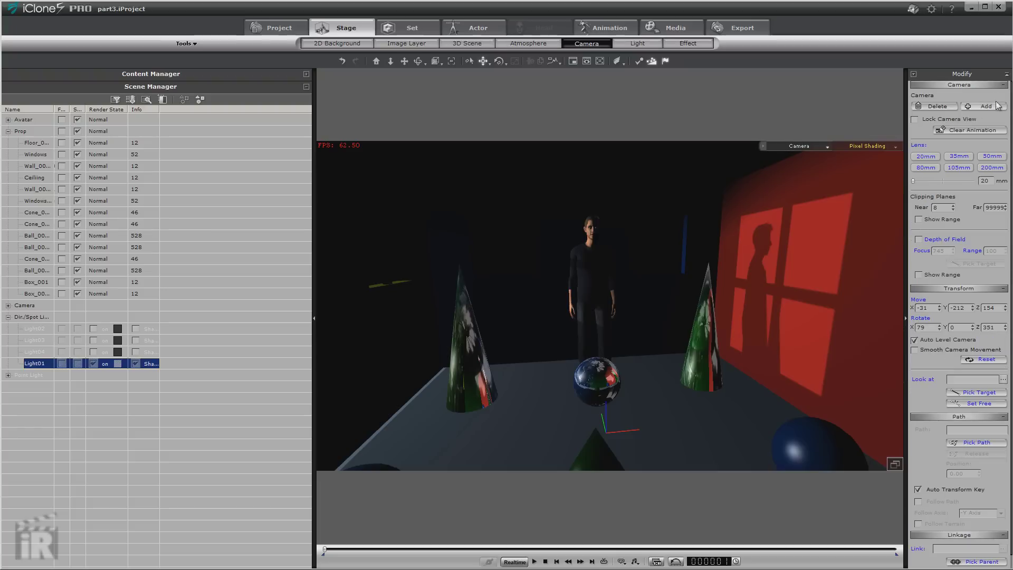
click(988, 105)
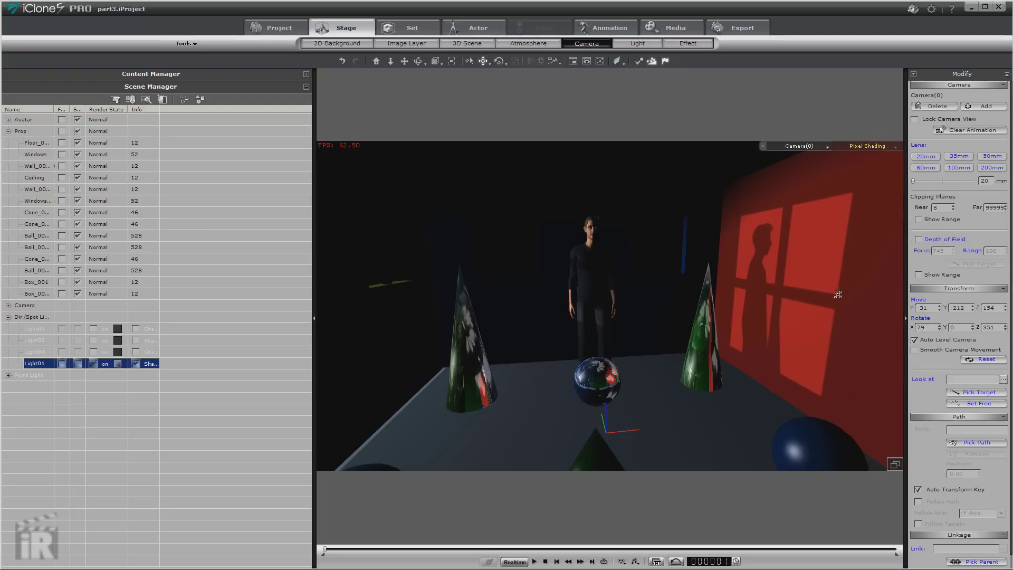
click(707, 326)
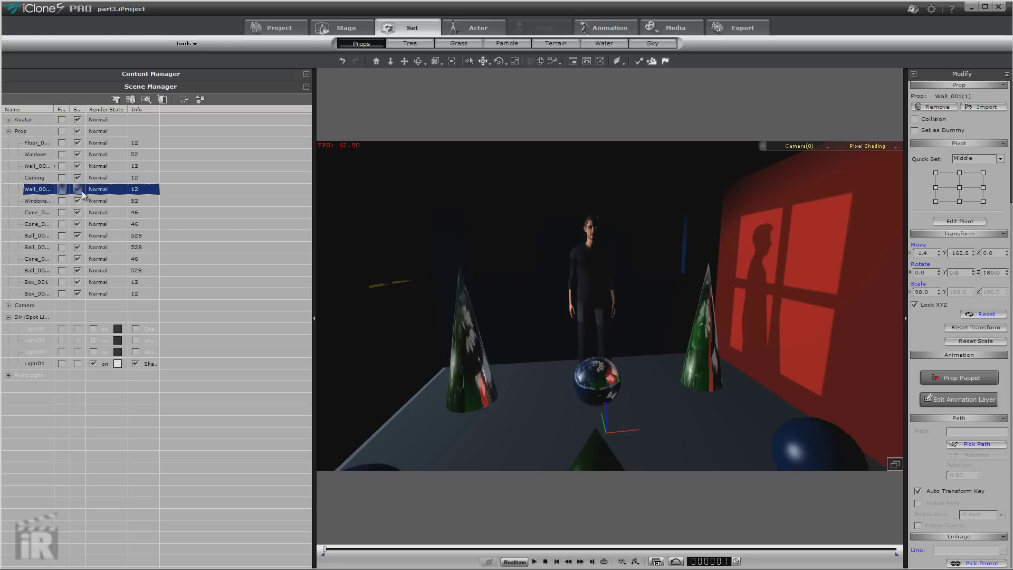
click(61, 189)
Frame the new camera closely on the man's shadow and the window pattern on the red wall, using the nearby cone as reference.
click(708, 320)
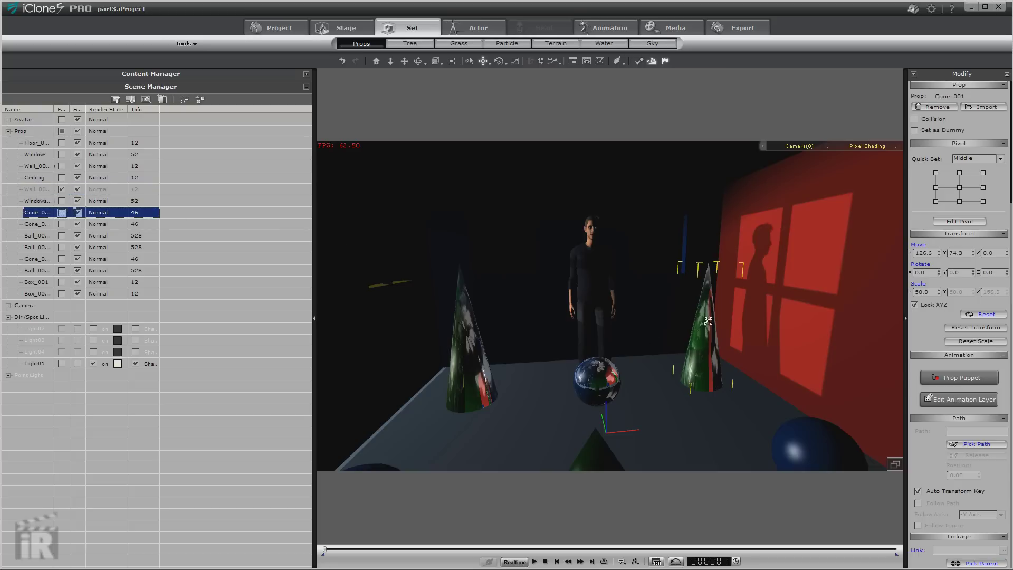
click(419, 60)
drag(655, 264, 731, 275)
click(390, 61)
drag(652, 272, 671, 248)
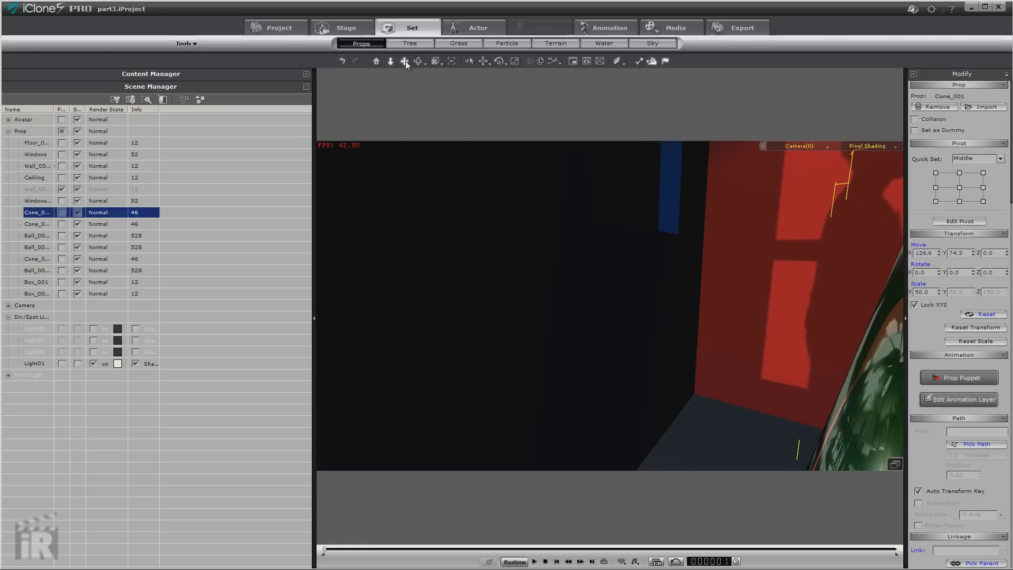
click(404, 61)
drag(682, 214, 599, 255)
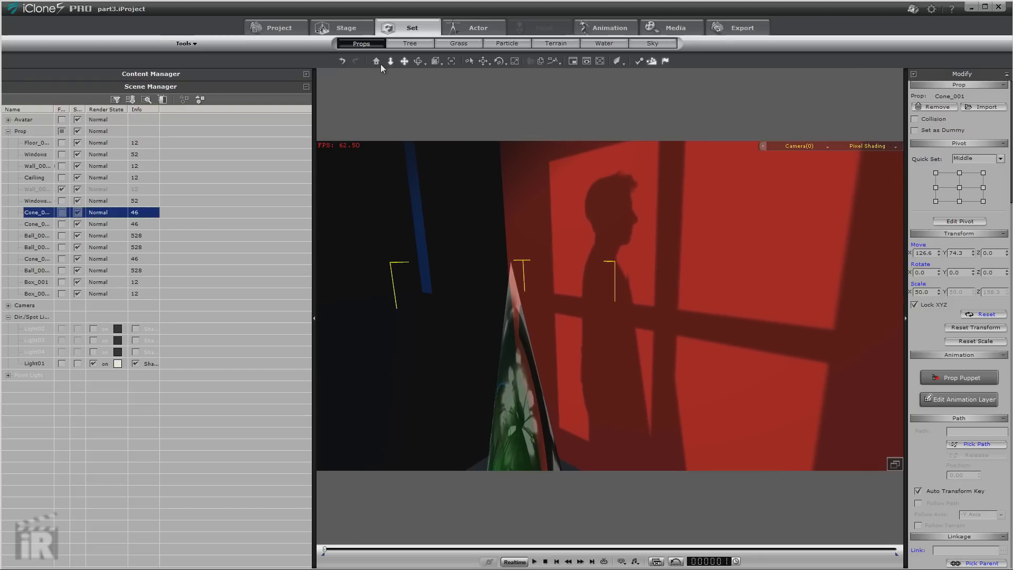
click(391, 61)
drag(548, 204, 547, 200)
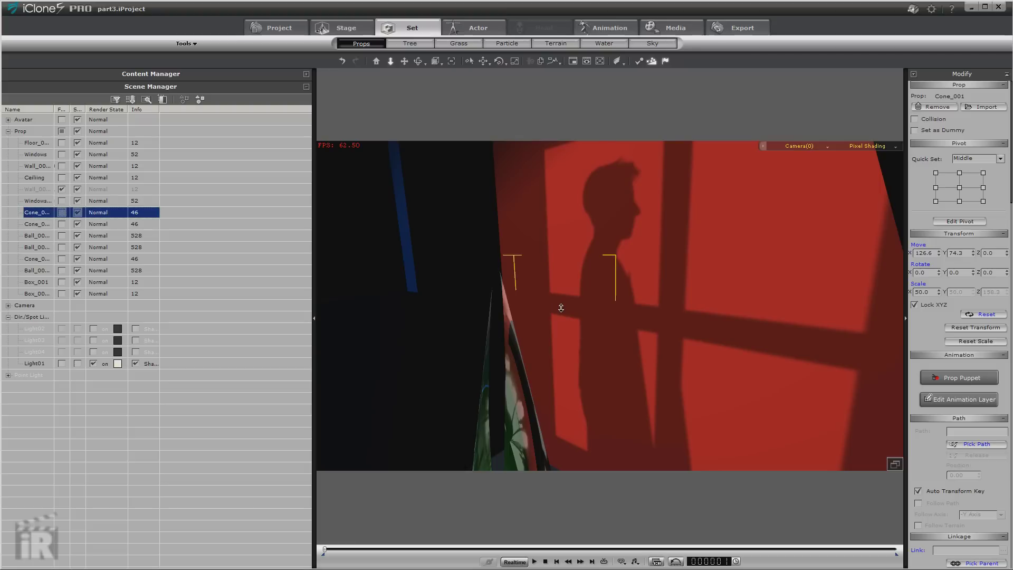
drag(561, 304, 561, 307)
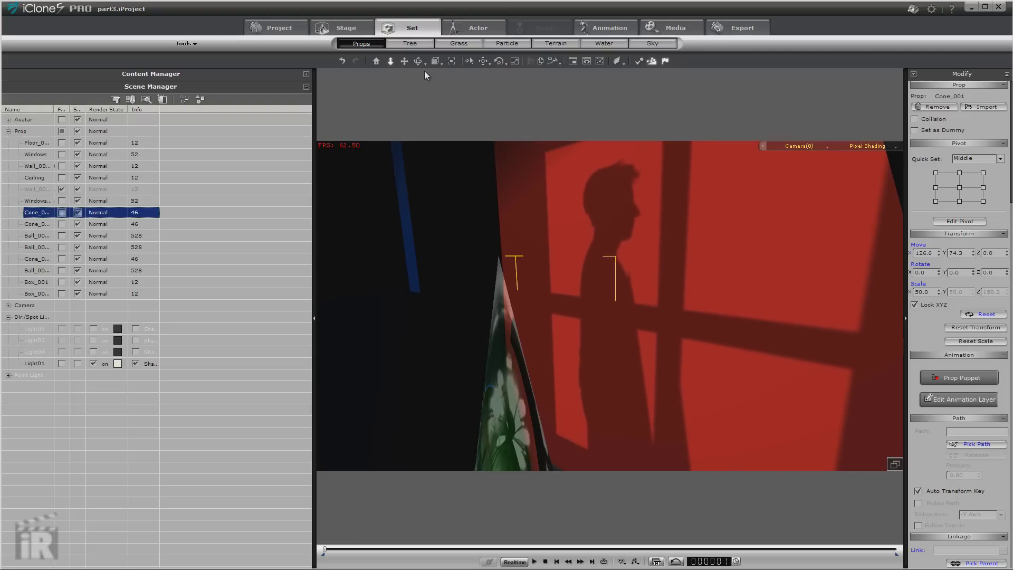
drag(607, 243, 613, 247)
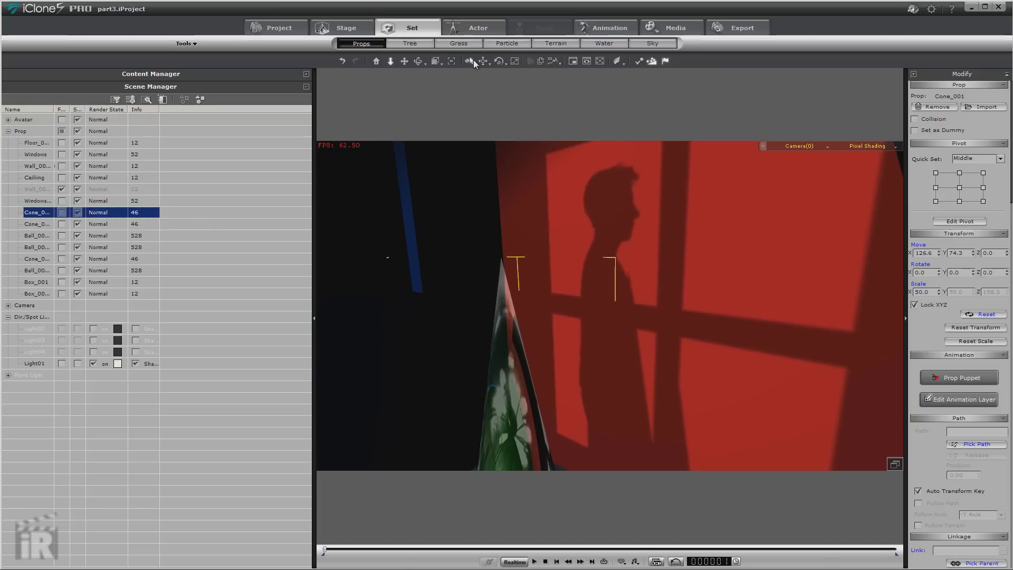
click(404, 61)
drag(626, 255, 613, 255)
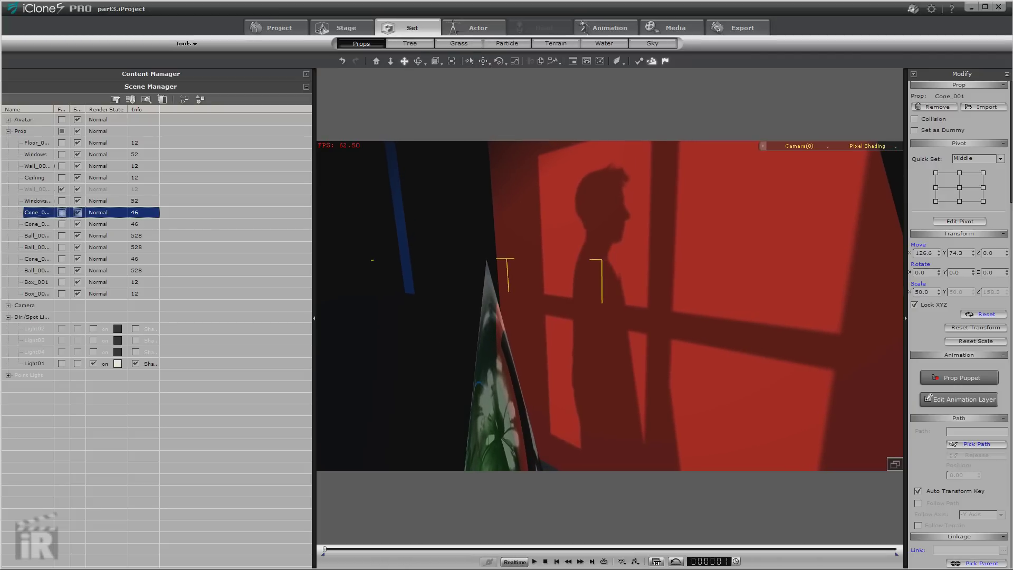
Select the male avatar and preview the 01_Look Around motion in the Motion Puppet through the shadow camera.
click(37, 224)
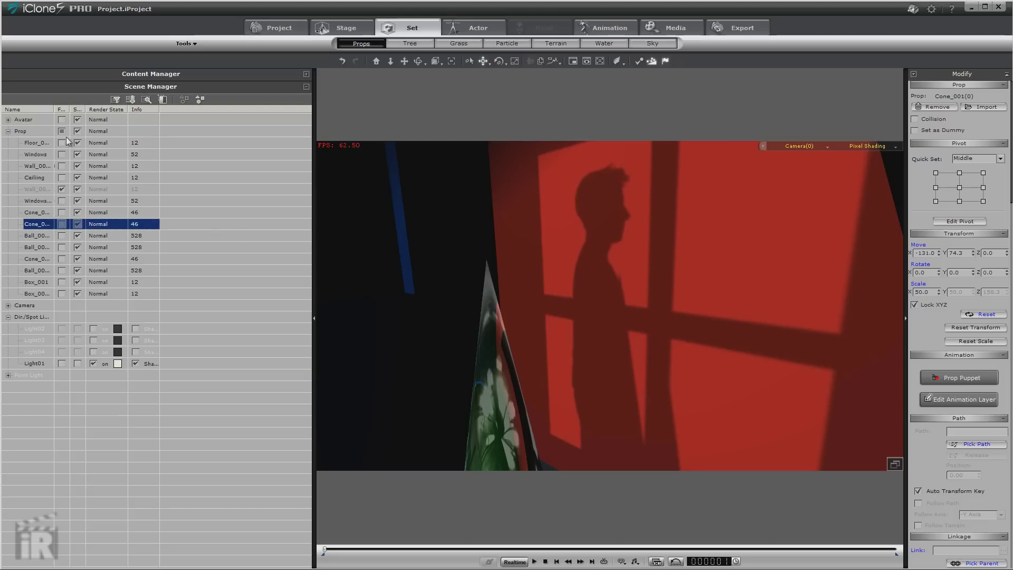
click(9, 119)
click(33, 131)
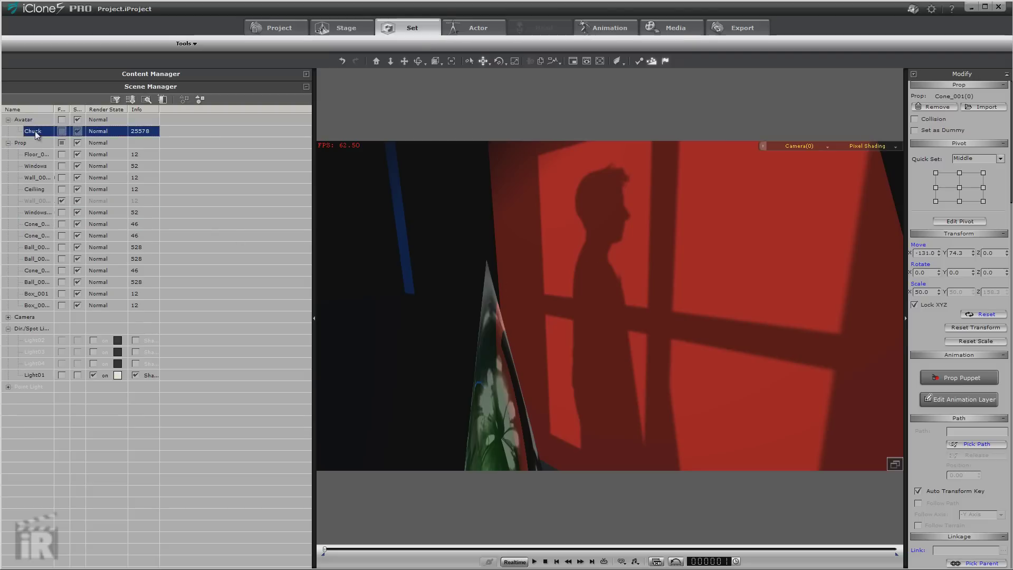
click(607, 30)
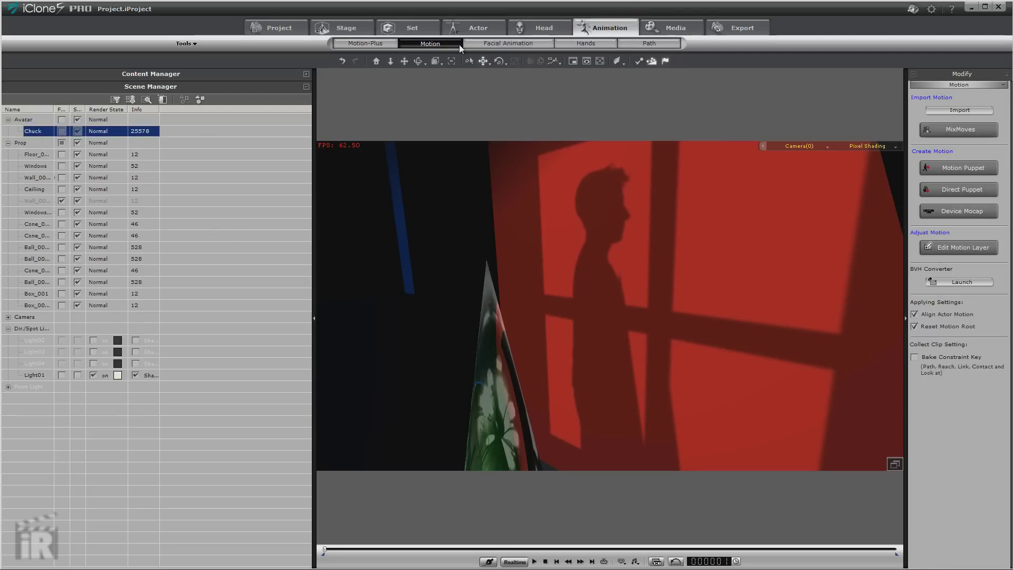
click(960, 166)
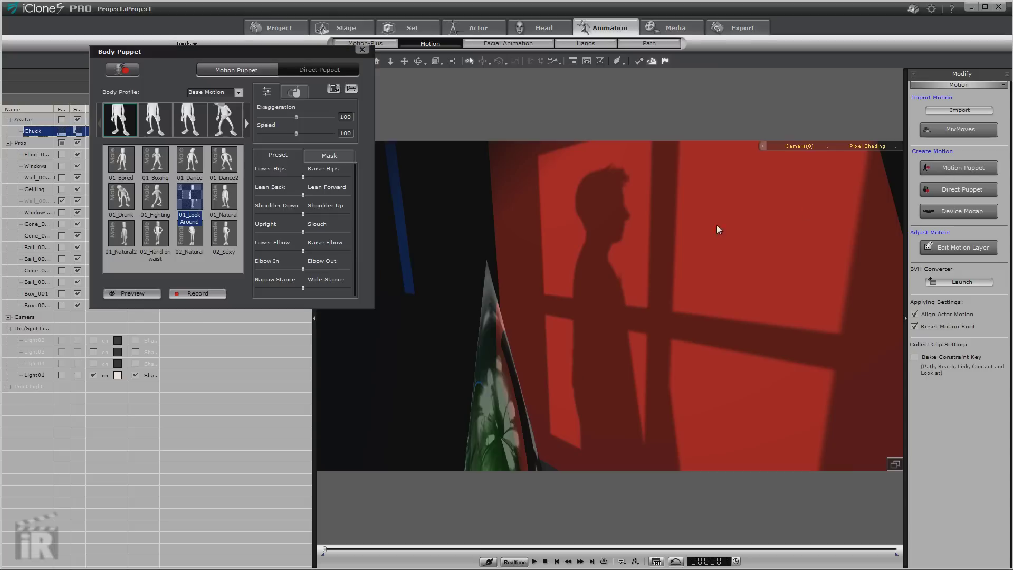
click(122, 294)
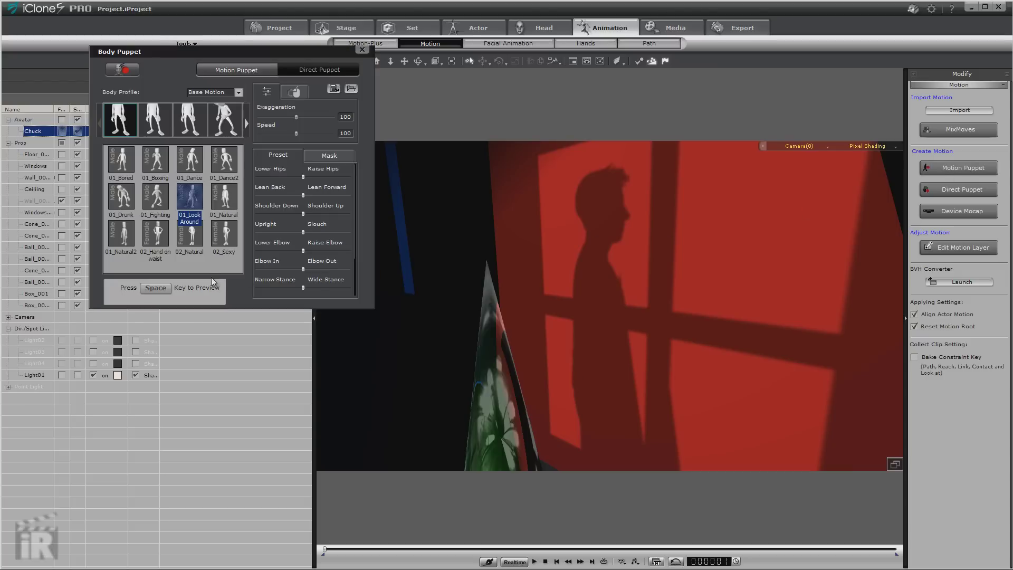
key(space)
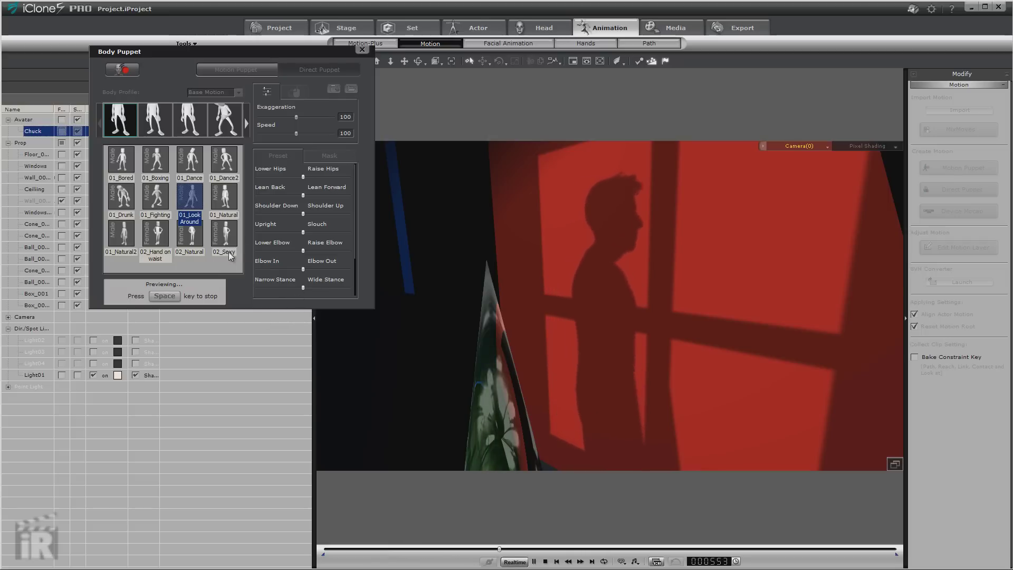
key(space)
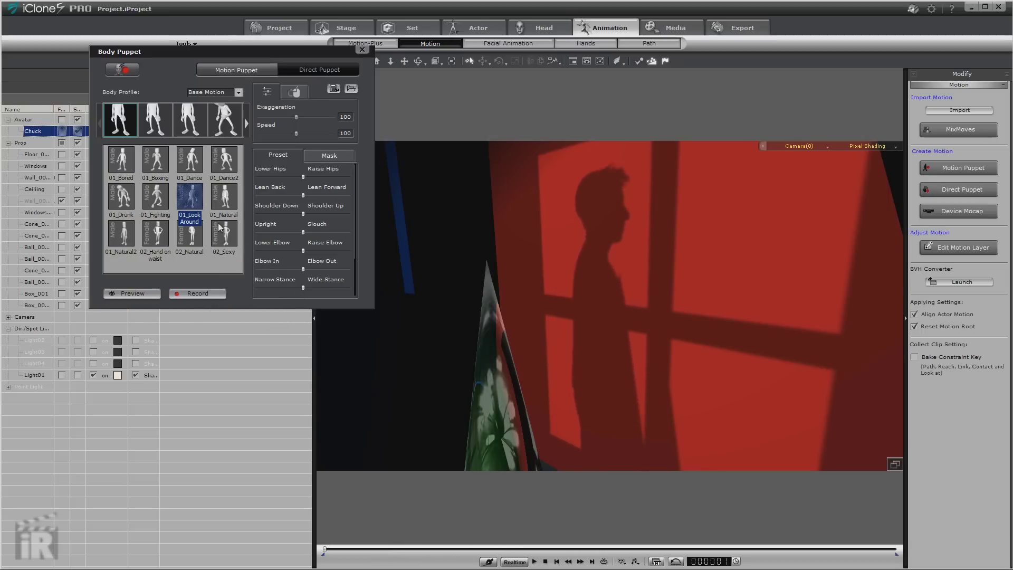
Preview the 01_Boxing motion on the avatar's shadow and close the Body Puppet.
click(155, 160)
click(132, 294)
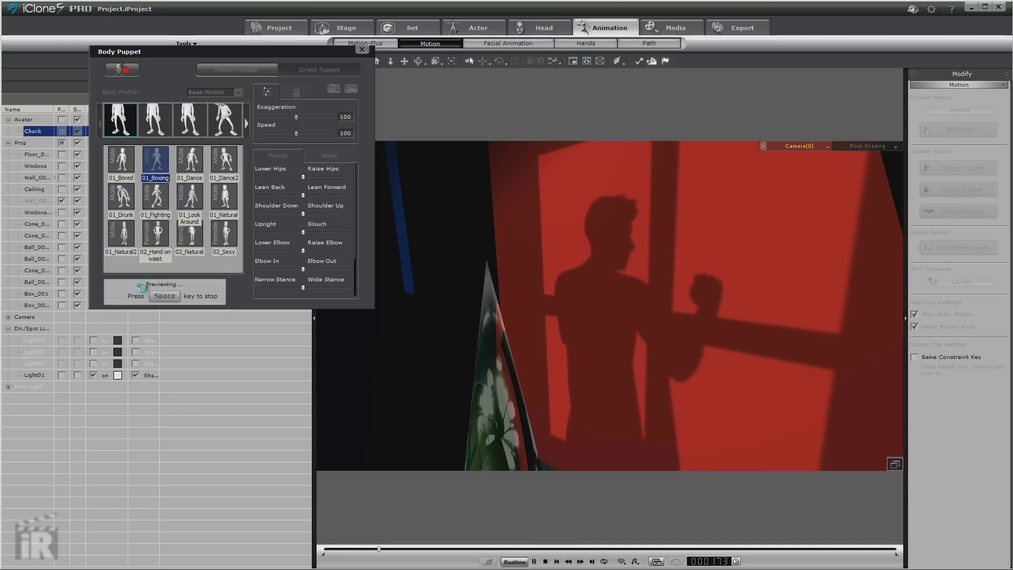
key(space)
click(363, 51)
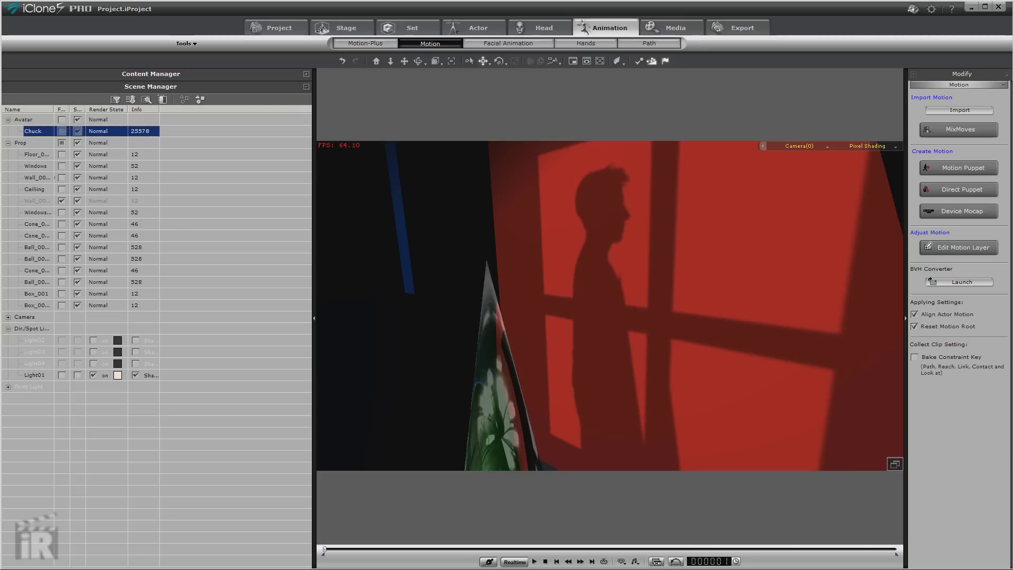
Switch the view back to the main Camera and hide Camera(0) in the scene.
click(823, 146)
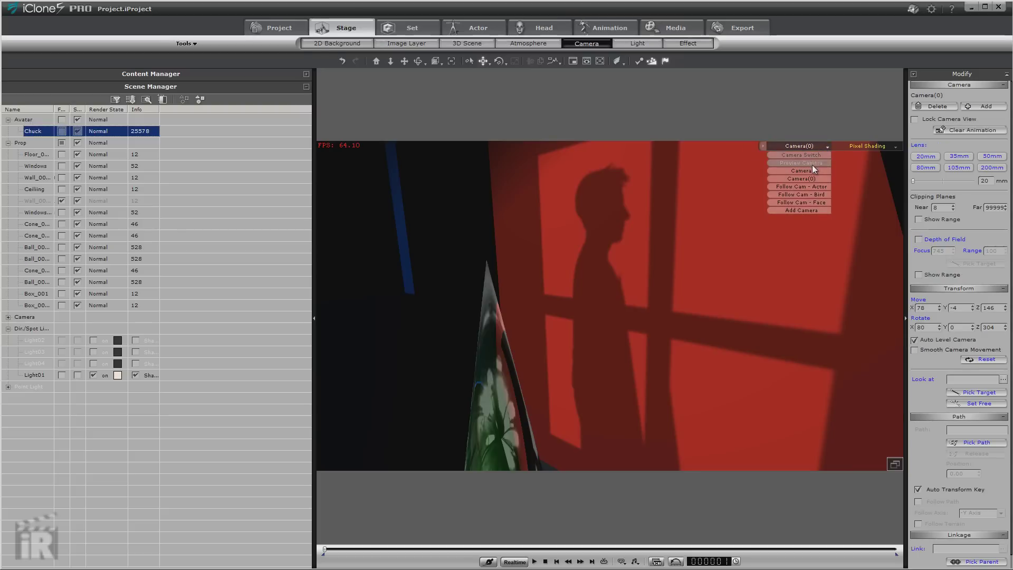
click(812, 170)
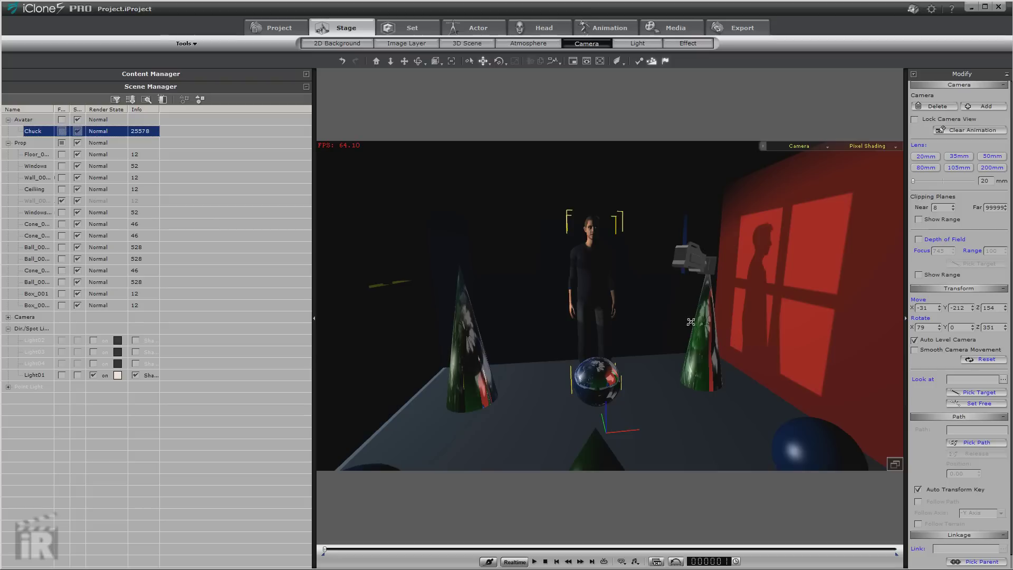
click(689, 263)
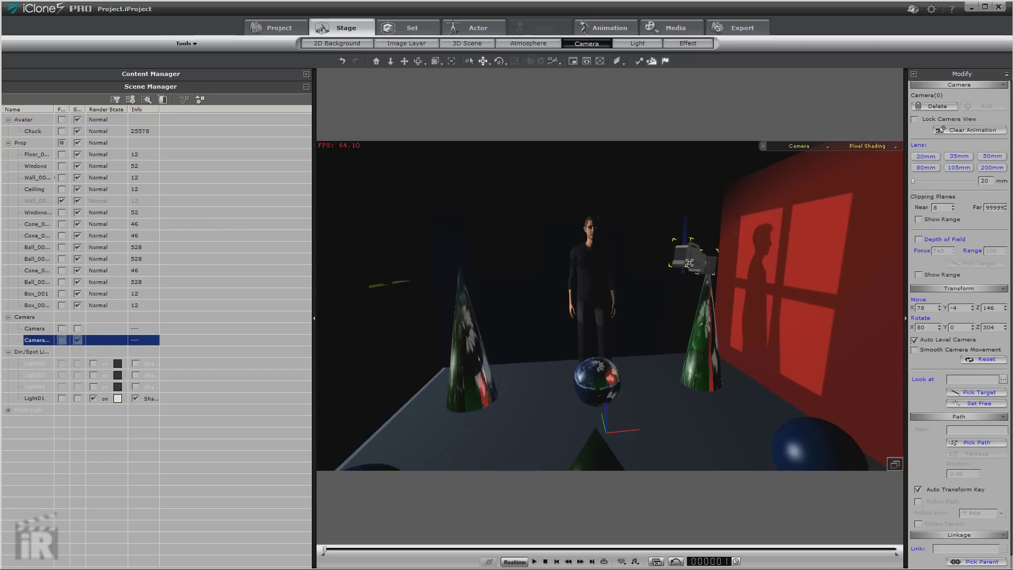
click(78, 340)
Raise the shadow opacity of the Light01 spotlight to 86.
click(34, 397)
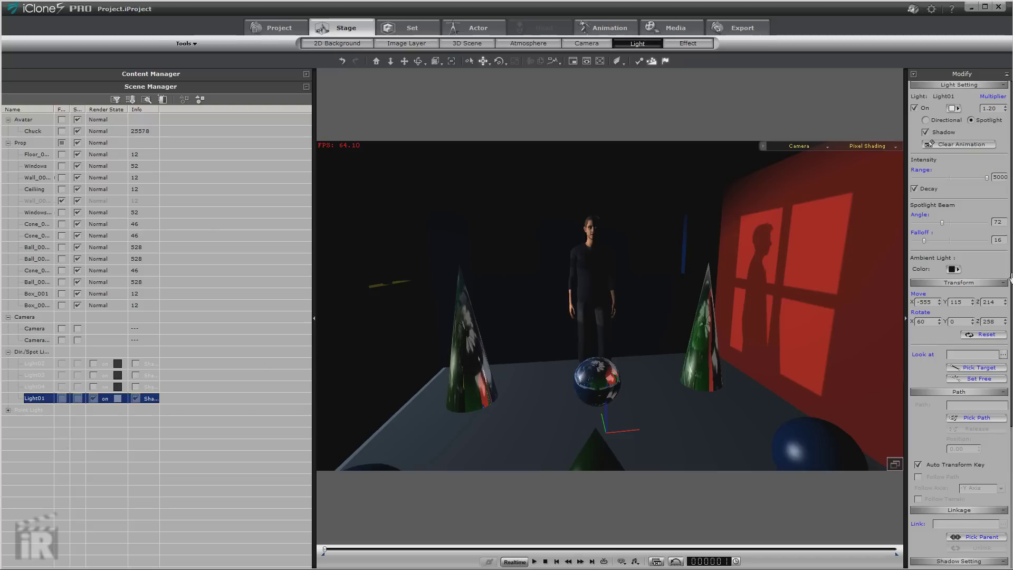
drag(1010, 278, 1010, 504)
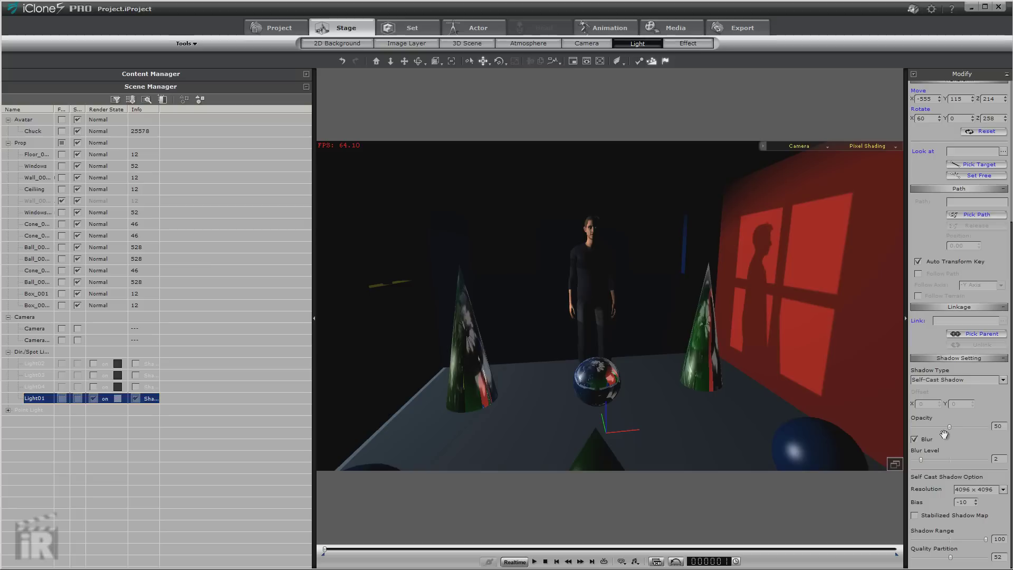
drag(950, 425, 976, 447)
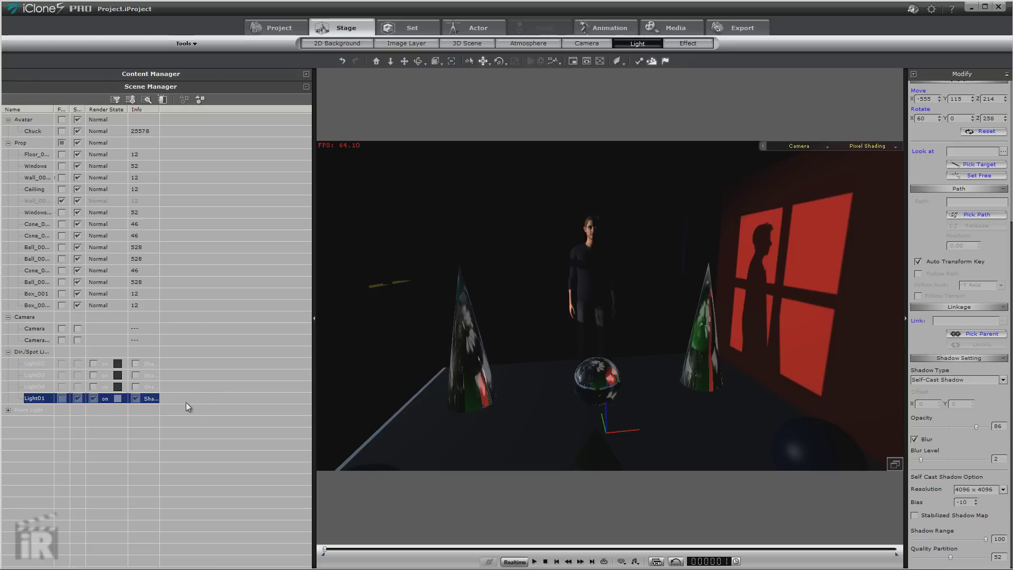
Turn on Light02, change it from a directional light to a spotlight and set its colour to white.
click(92, 363)
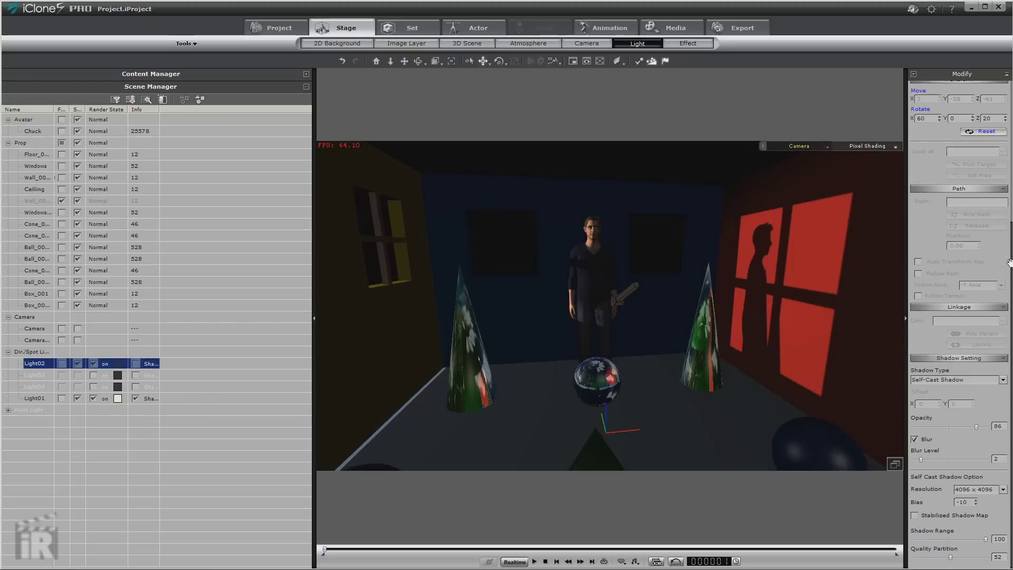
drag(1009, 262, 1008, 103)
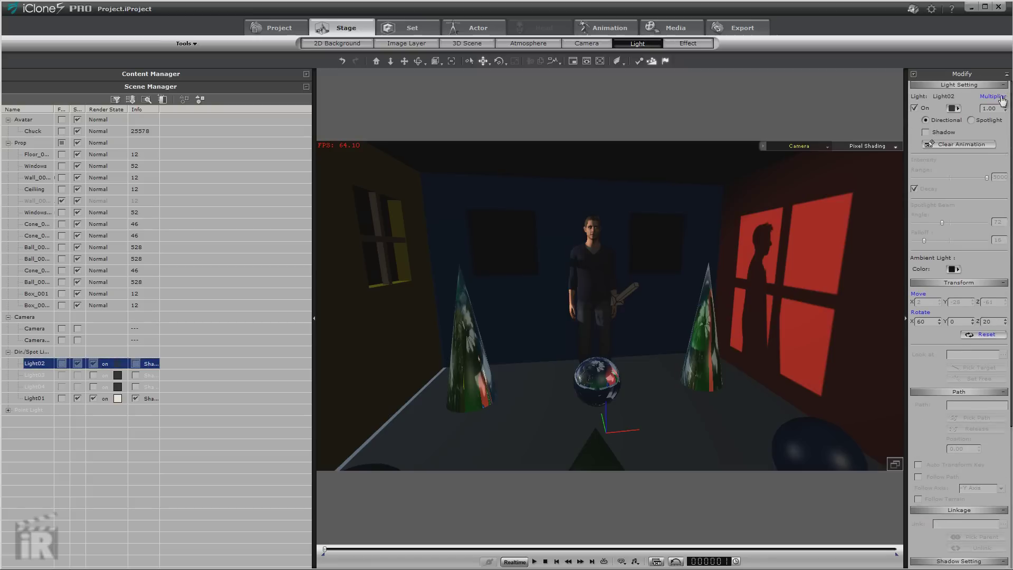
click(971, 120)
click(953, 108)
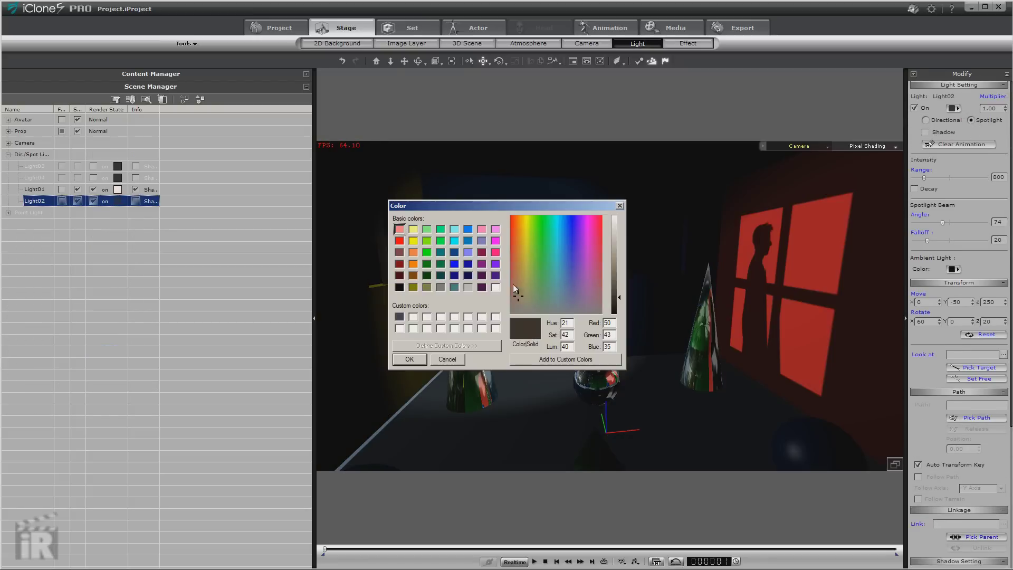
click(496, 287)
click(409, 360)
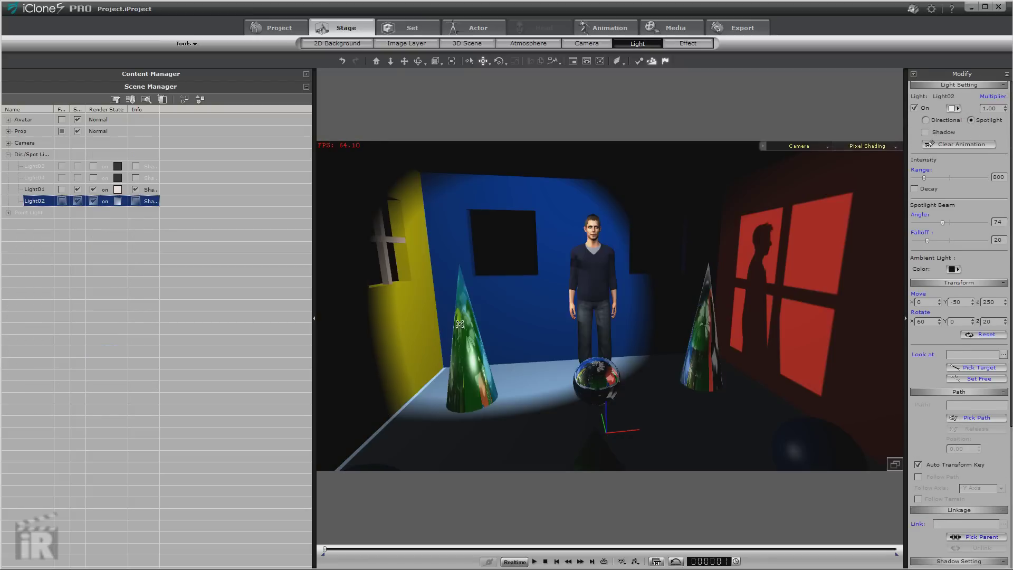
Zero Light02's rotation on all axes and move it to about X -2, Y 79, Z 270 above the floor.
drag(524, 219, 671, 273)
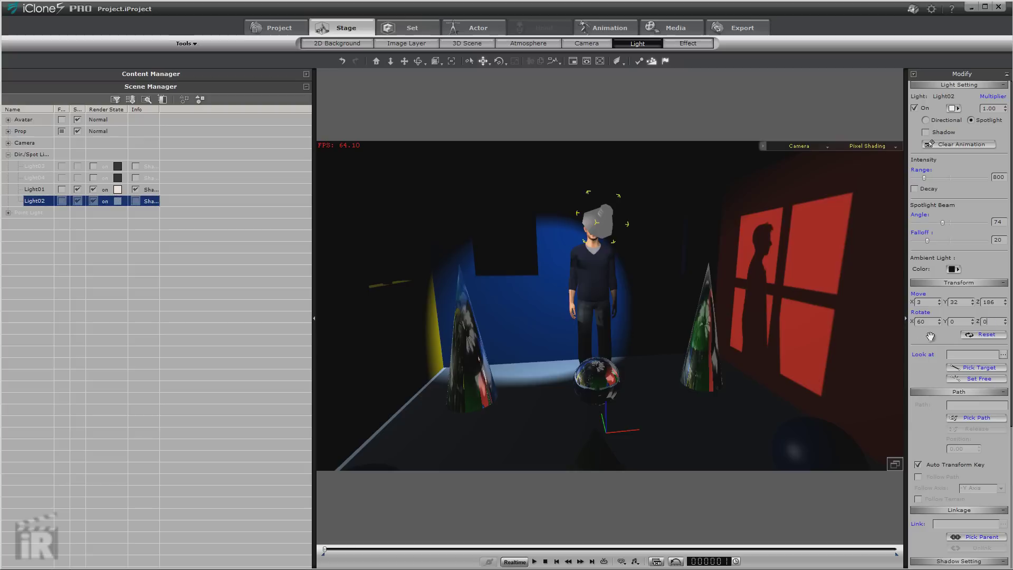
text(0)
key(Tab)
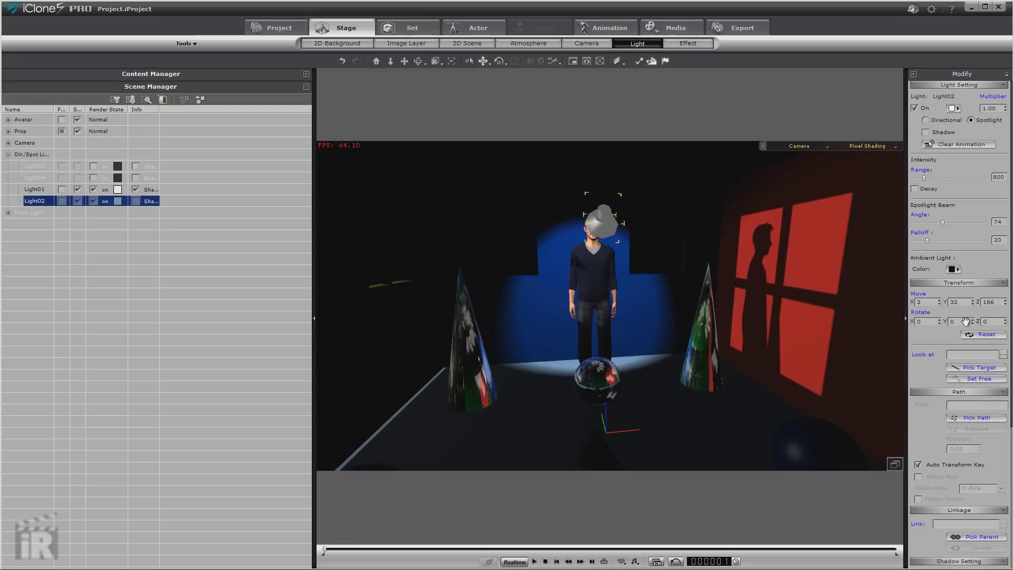
click(962, 320)
drag(647, 277, 580, 259)
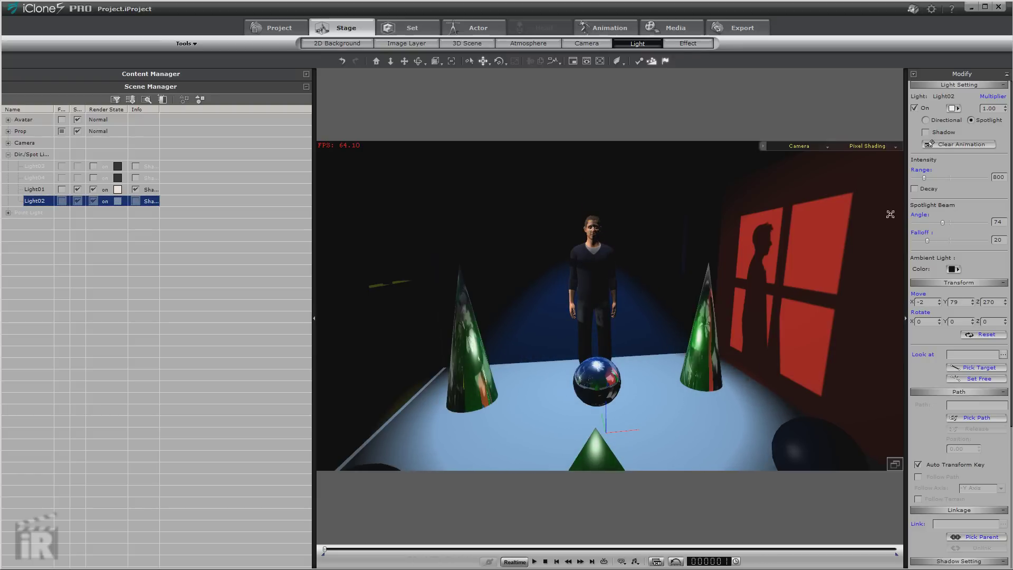
Enable Decay on Light02, set range 986, beam angle 39 and falloff 46, and move it to about X -1, Y 70, Z 270.
click(914, 189)
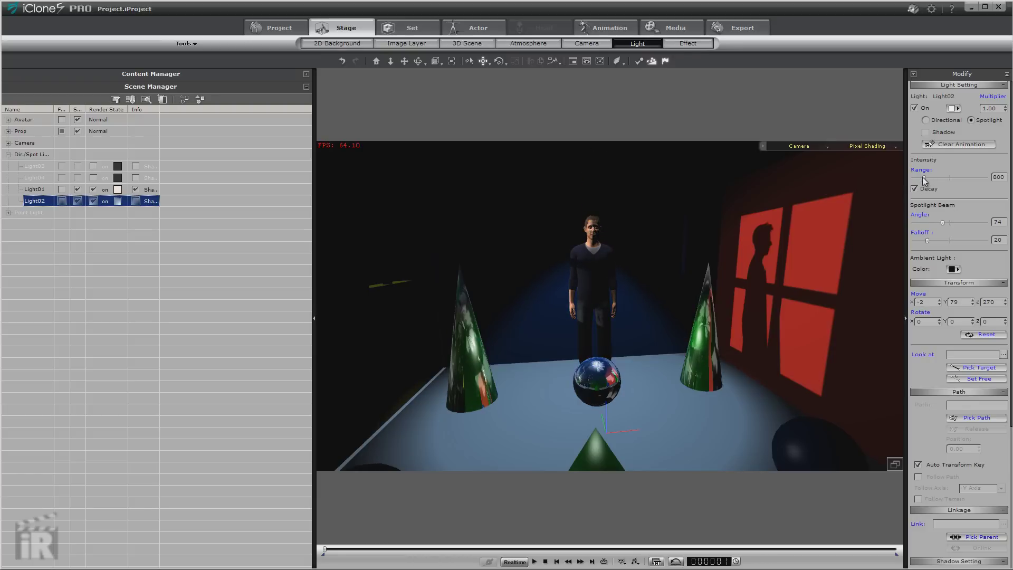
mouse_move(925, 178)
mouse_down()
mouse_move(955, 174)
mouse_move(926, 180)
mouse_up()
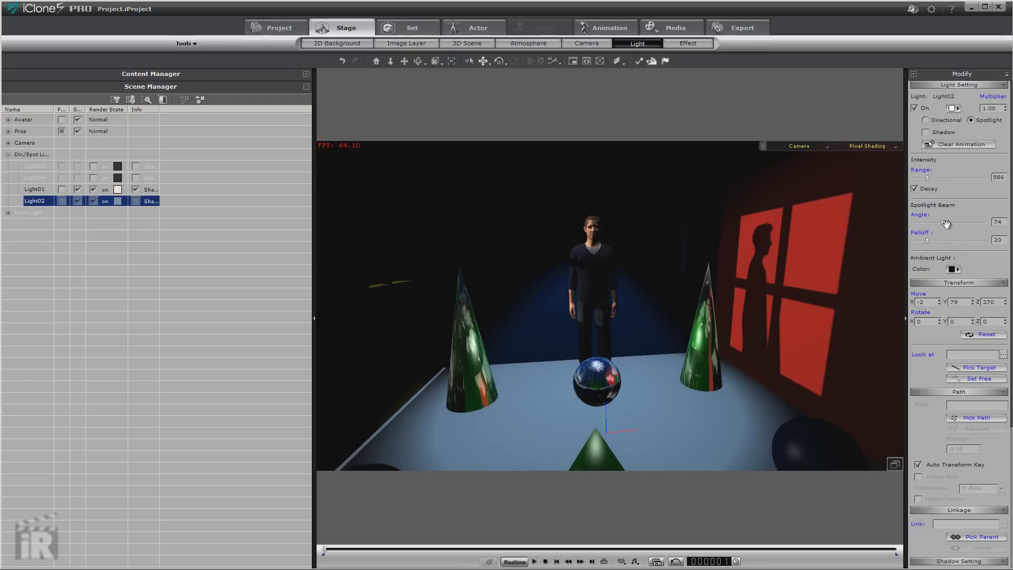
mouse_move(941, 223)
mouse_down()
mouse_move(976, 224)
mouse_move(940, 224)
mouse_move(925, 243)
mouse_move(948, 240)
mouse_move(908, 243)
mouse_move(944, 242)
mouse_up()
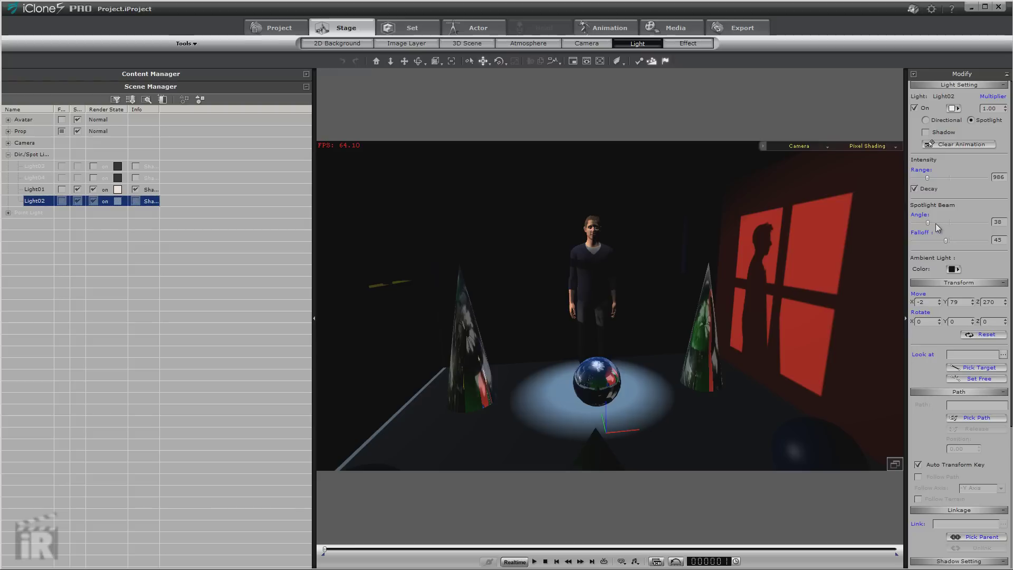
drag(928, 222, 930, 225)
drag(627, 216, 633, 242)
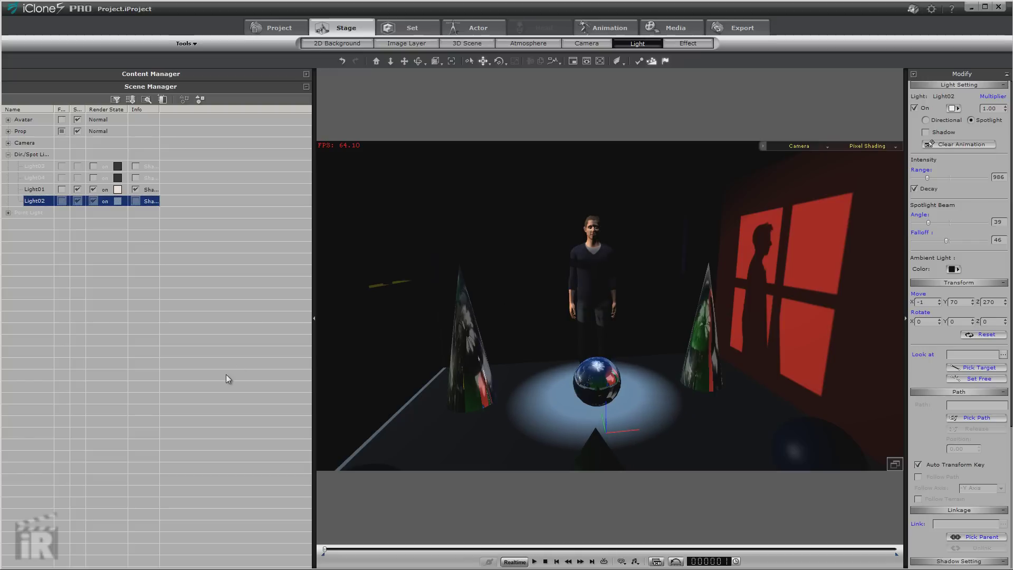